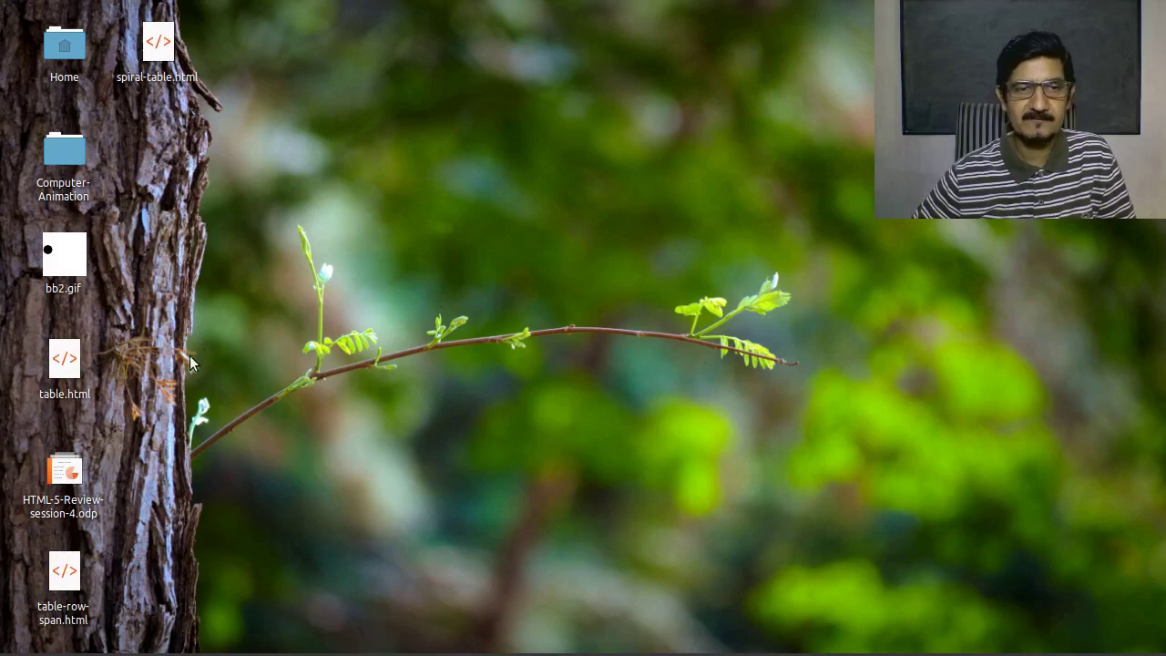
Launch Archive Manager from the Accessories menu and move its window right, off the desktop icons
left_click(15, 642)
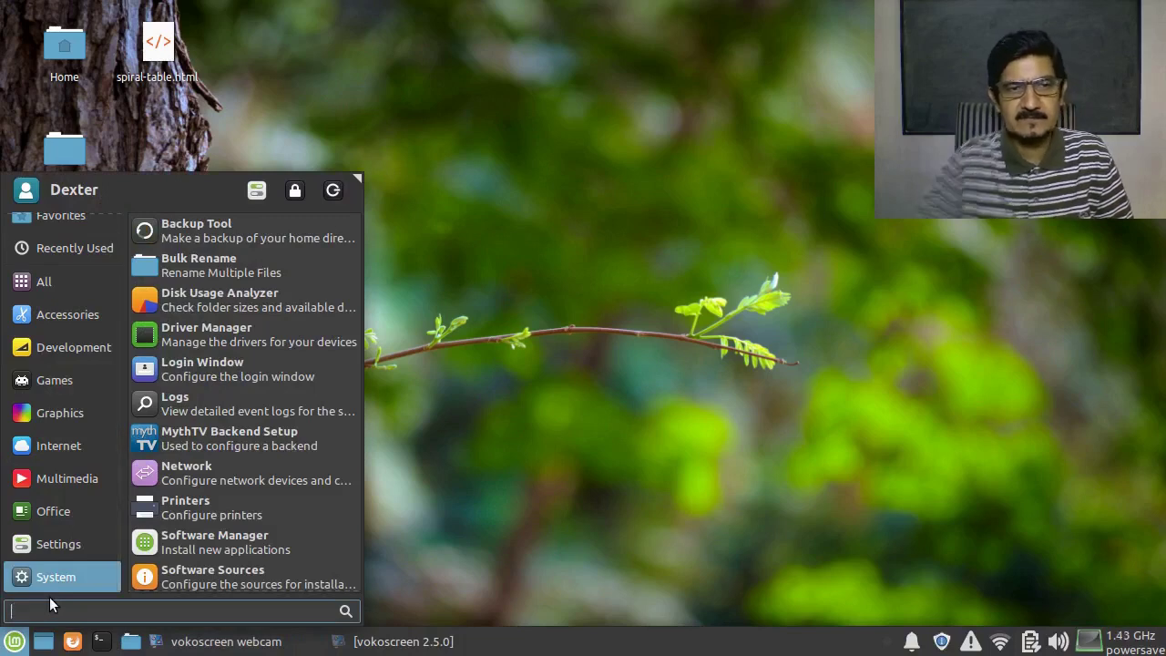
type("arc")
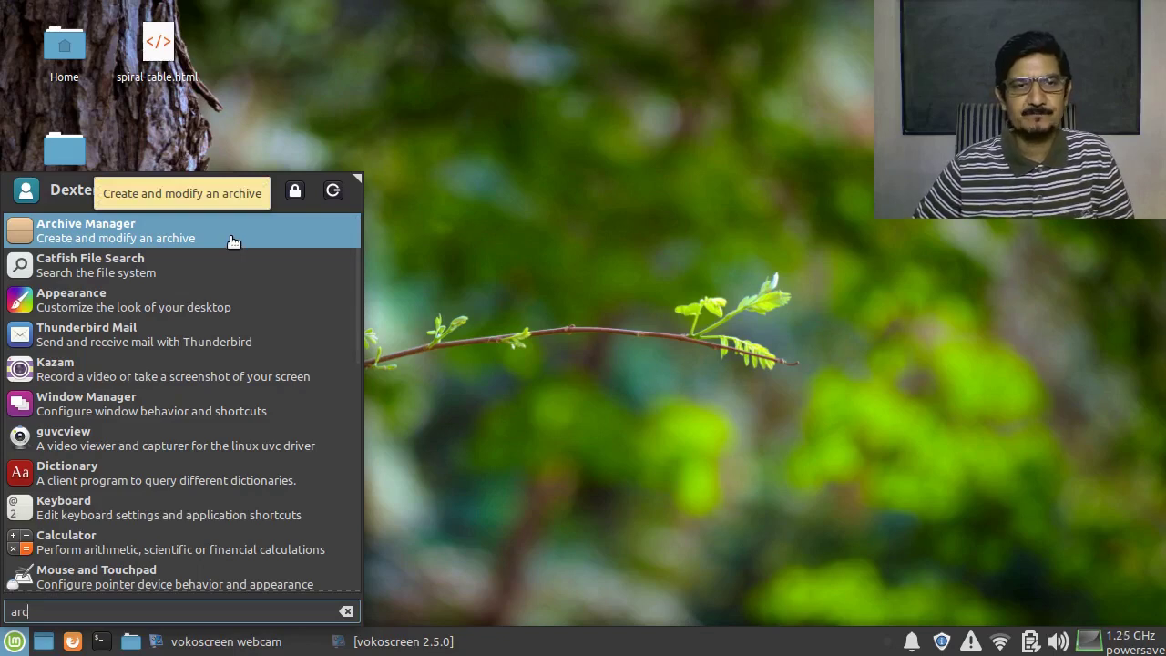
left_click(346, 612)
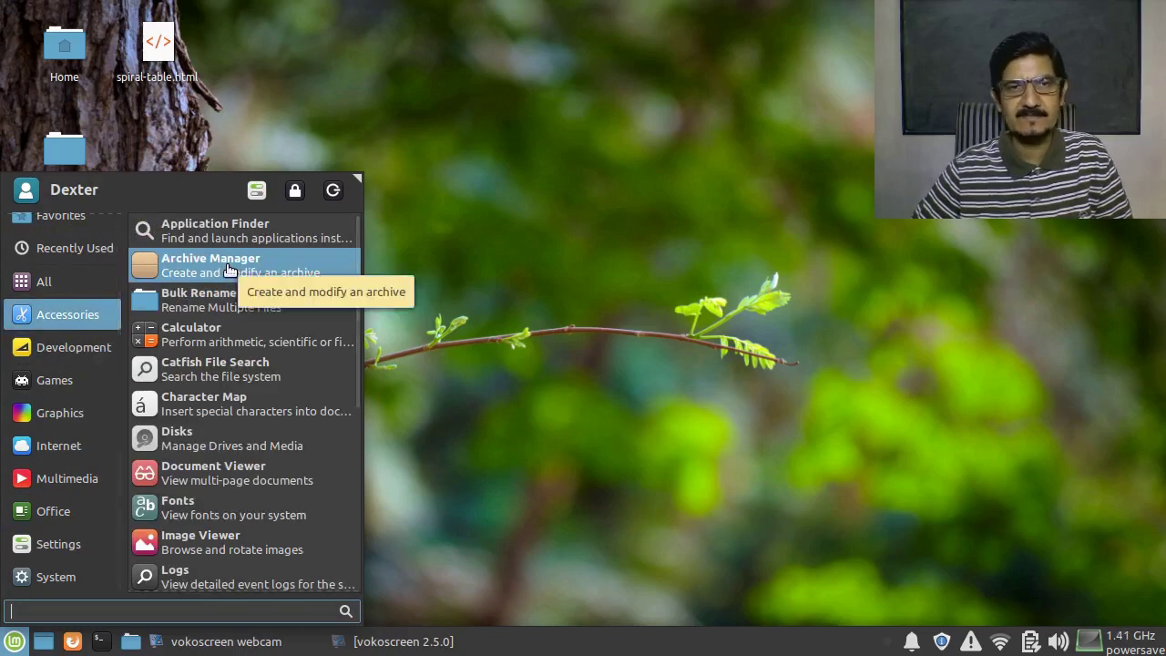
left_click(228, 268)
left_click_drag(219, 19, 422, 40)
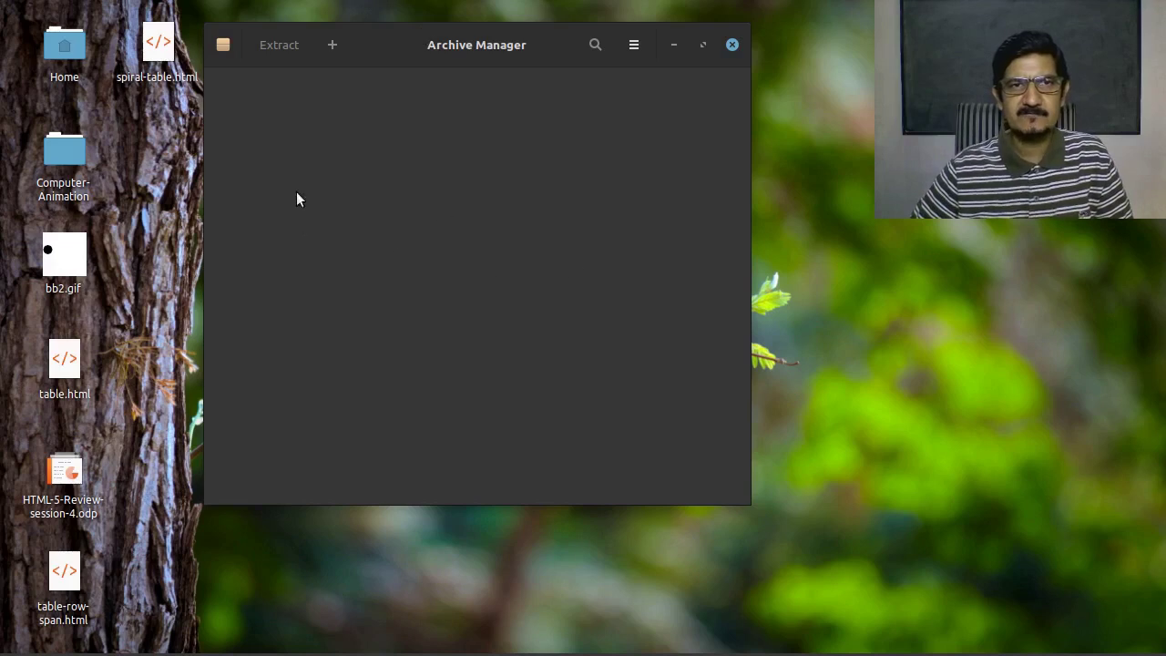
Start a new .zip archive in dexter and enter MyBackup as its filename
left_click(225, 49)
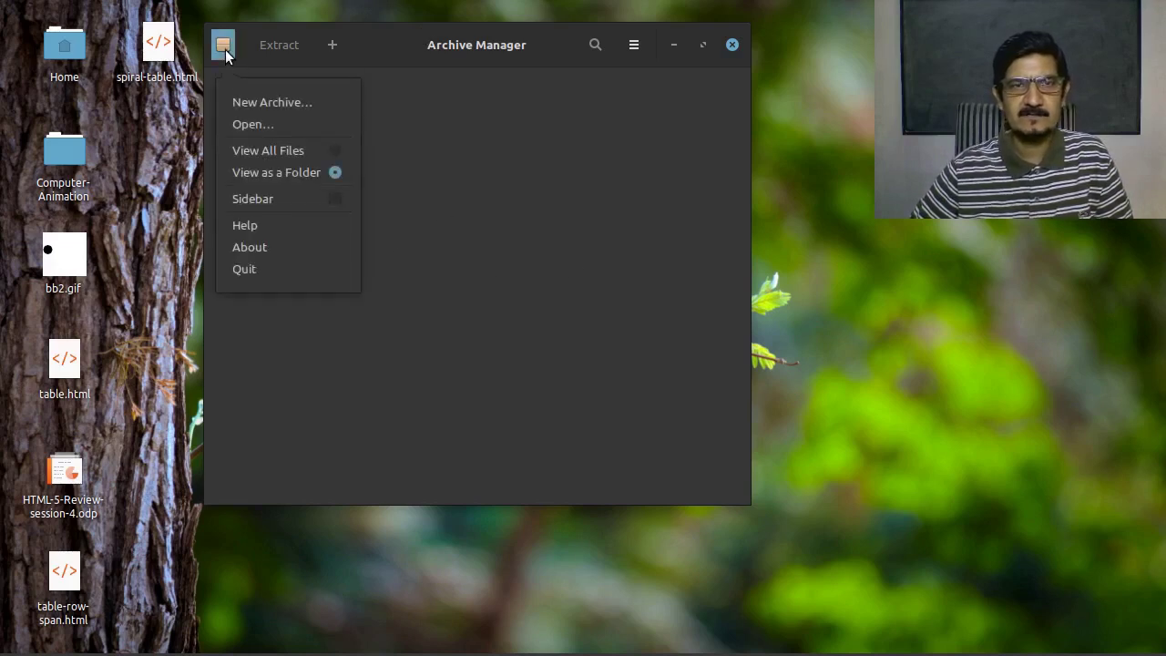
left_click(271, 102)
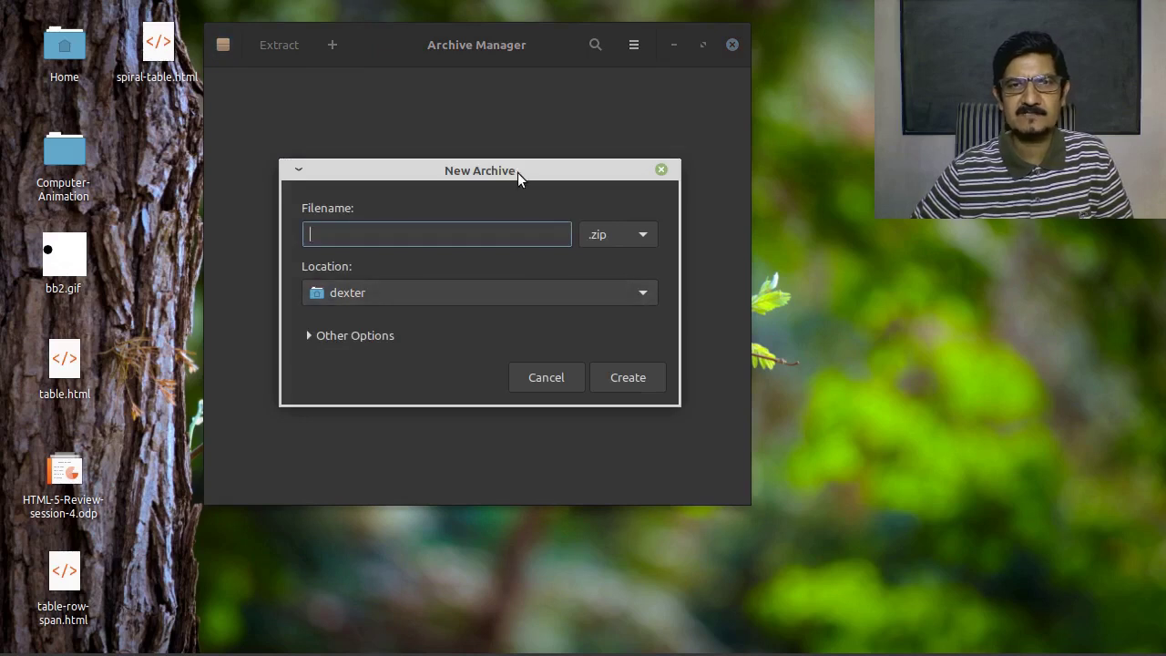
left_click_drag(517, 172, 550, 106)
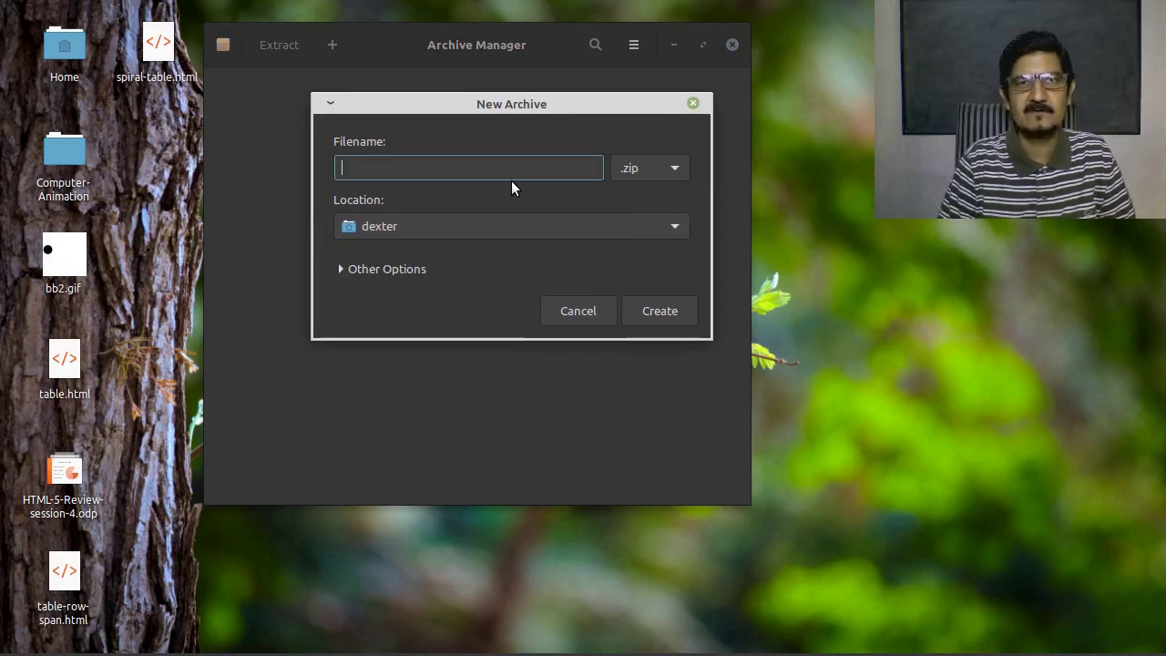
type("Ta")
key("BackSpace")
key("BackSpace")
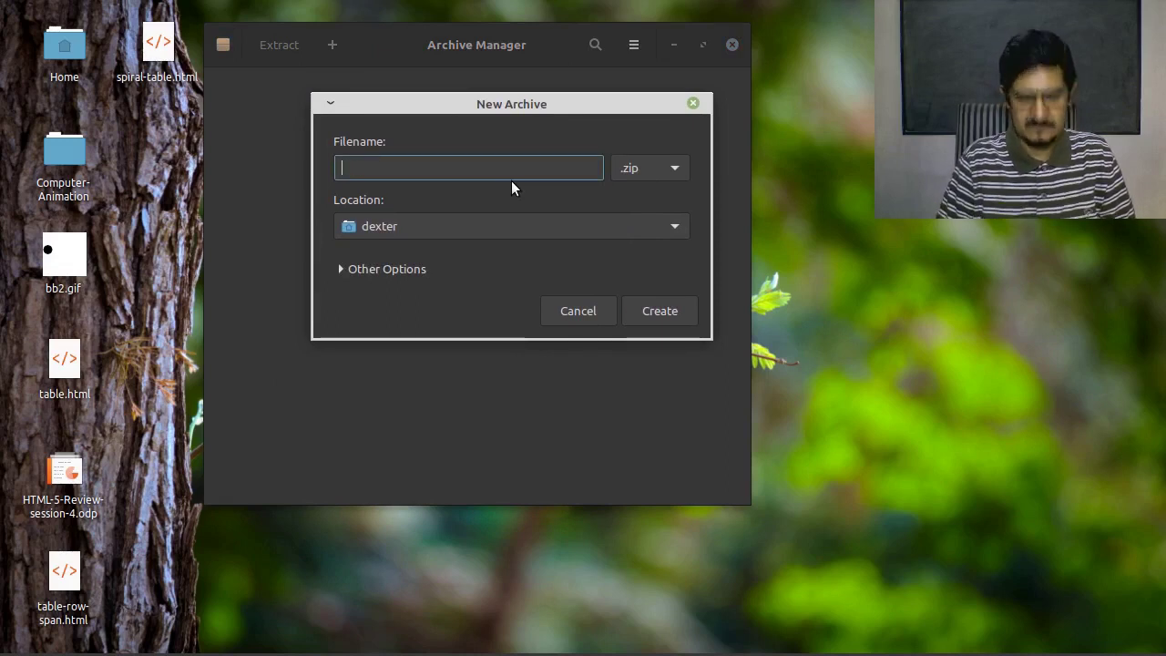
type("MyB")
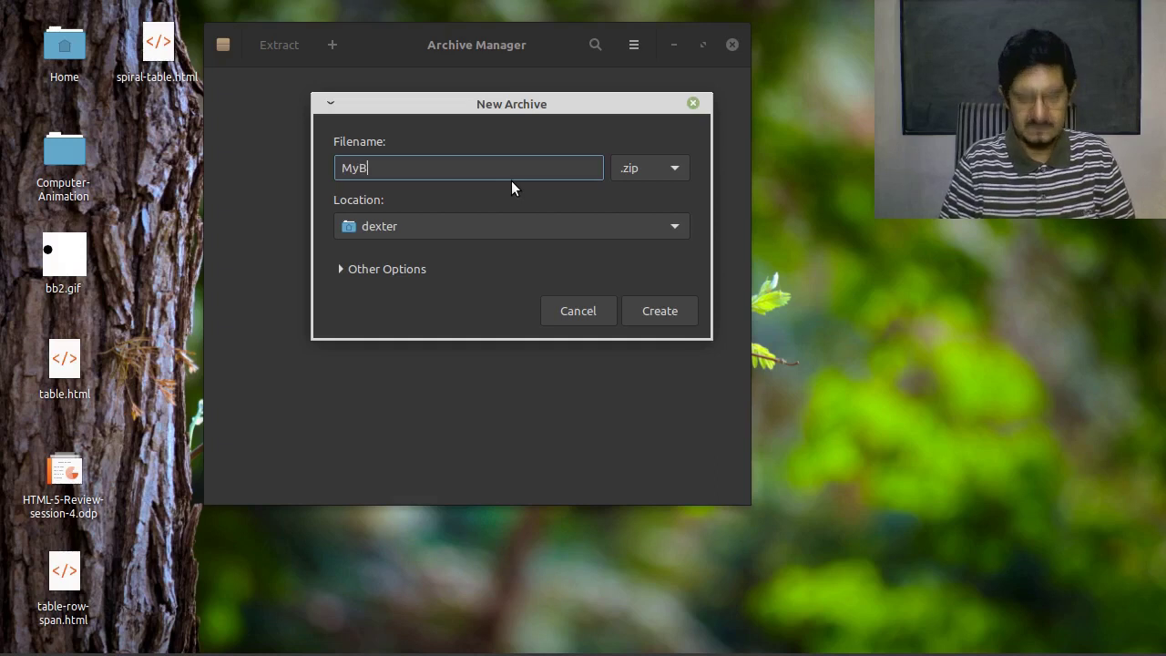
type("ackup")
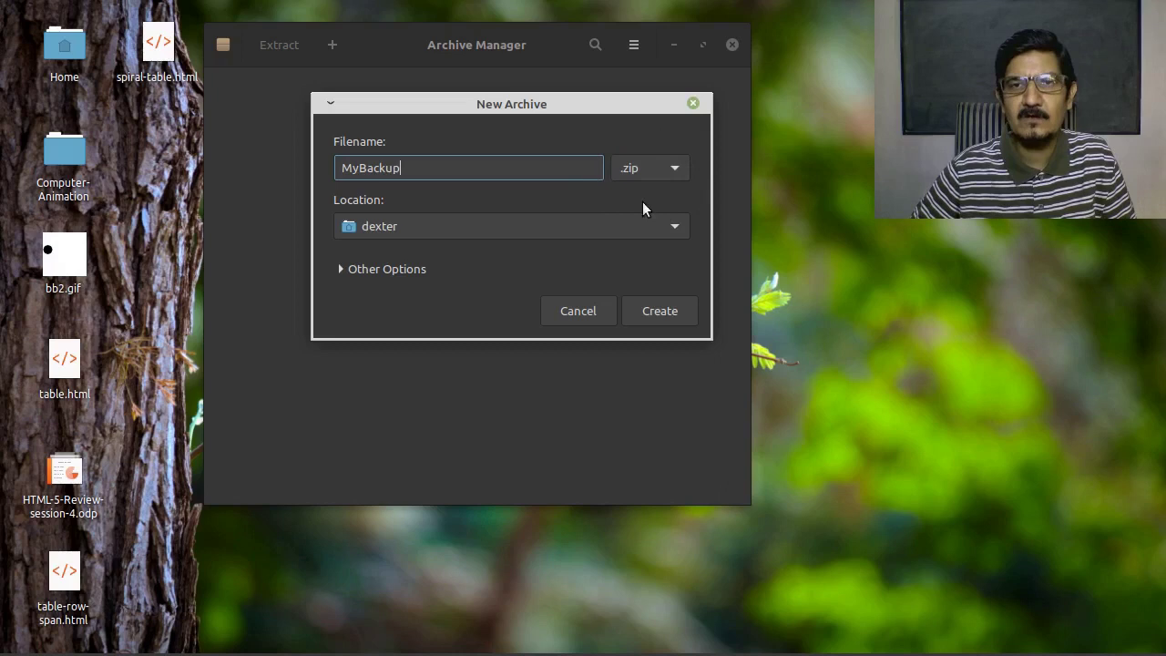
left_click(677, 170)
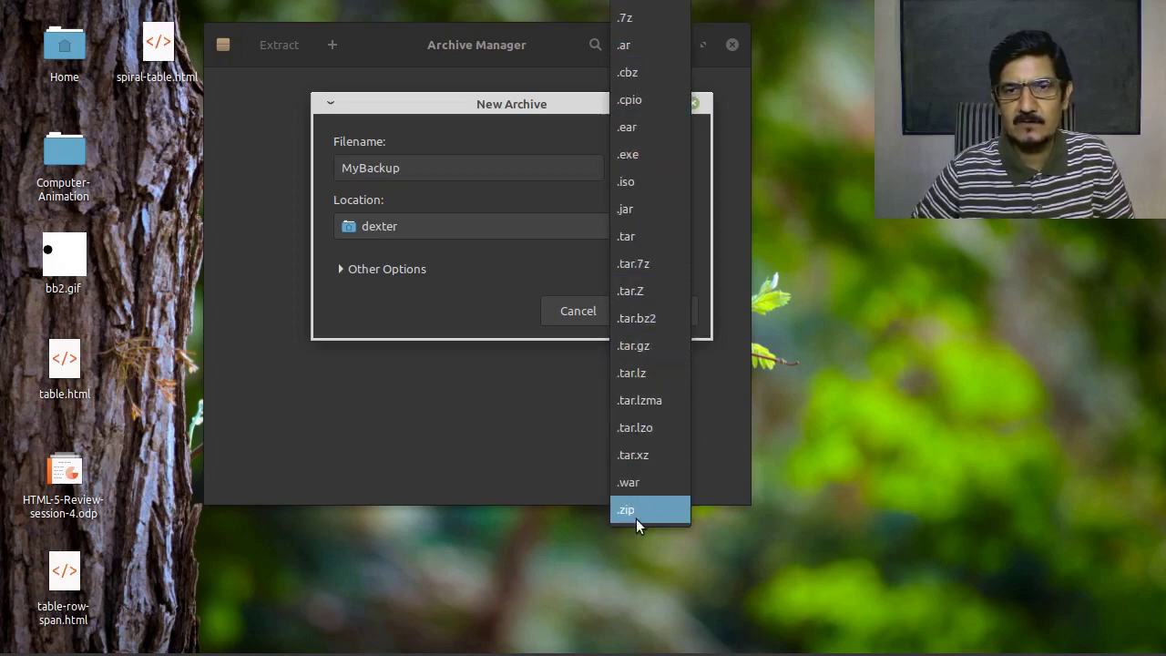
left_click(642, 209)
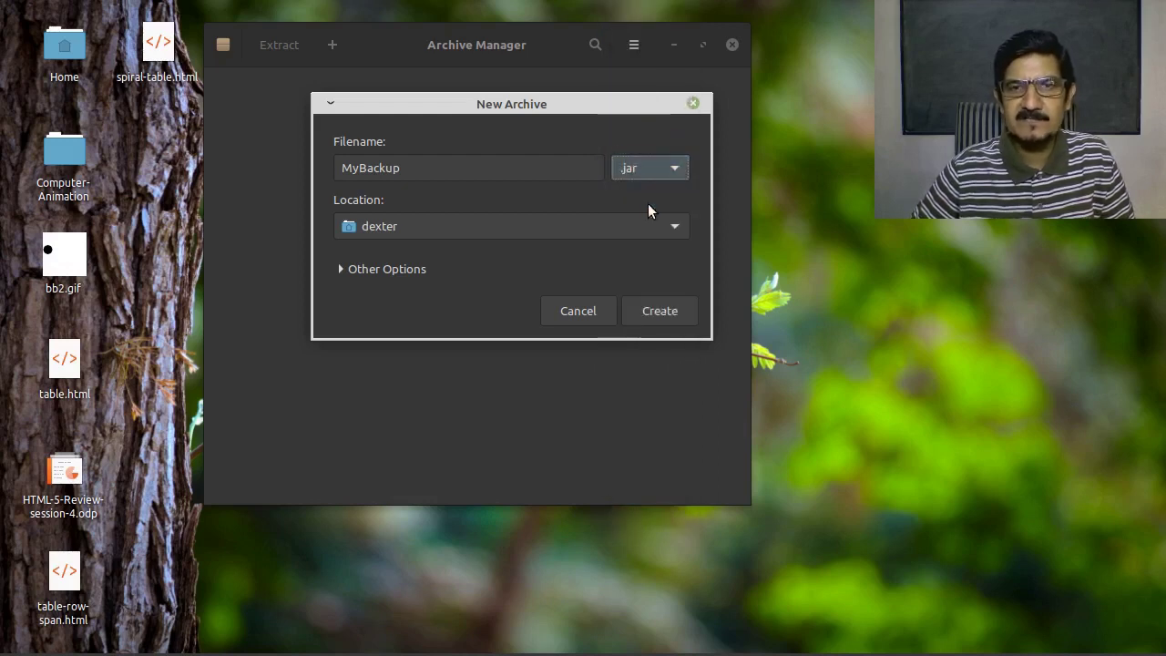
left_click(675, 169)
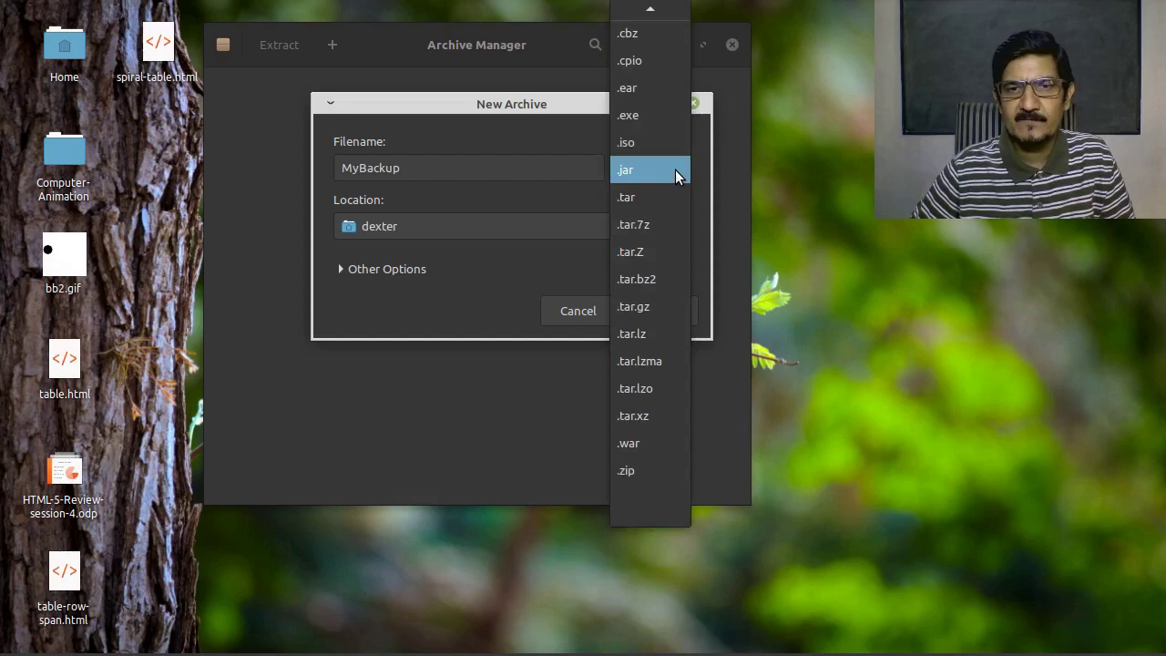
left_click(631, 470)
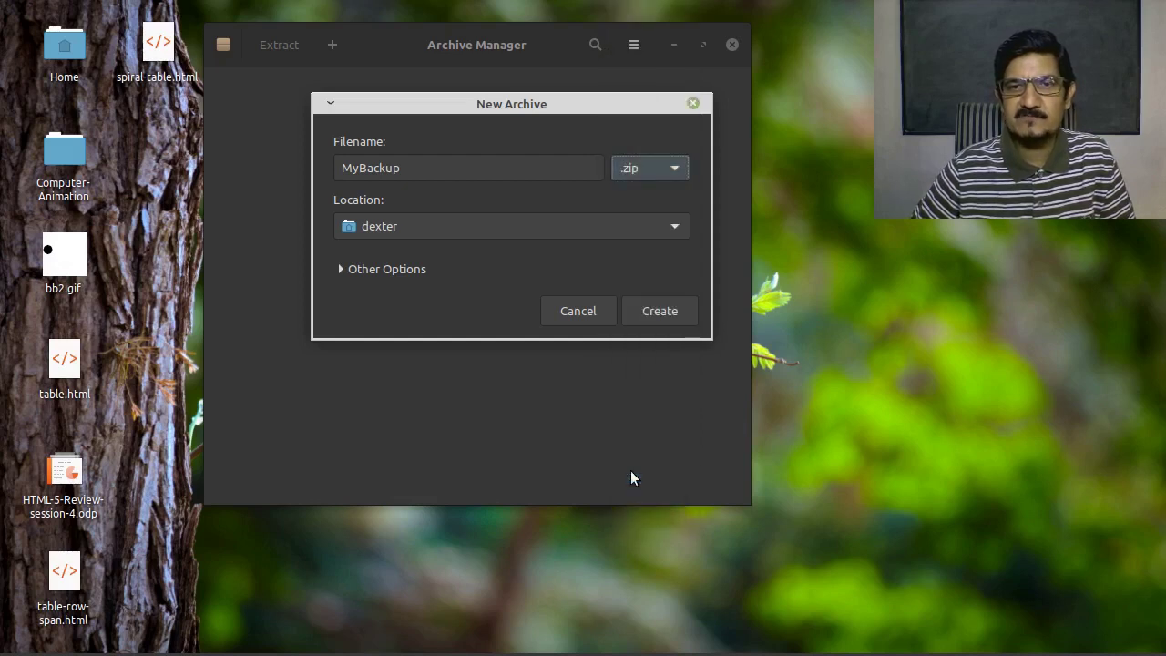
left_click(679, 168)
mouse_move(663, 7)
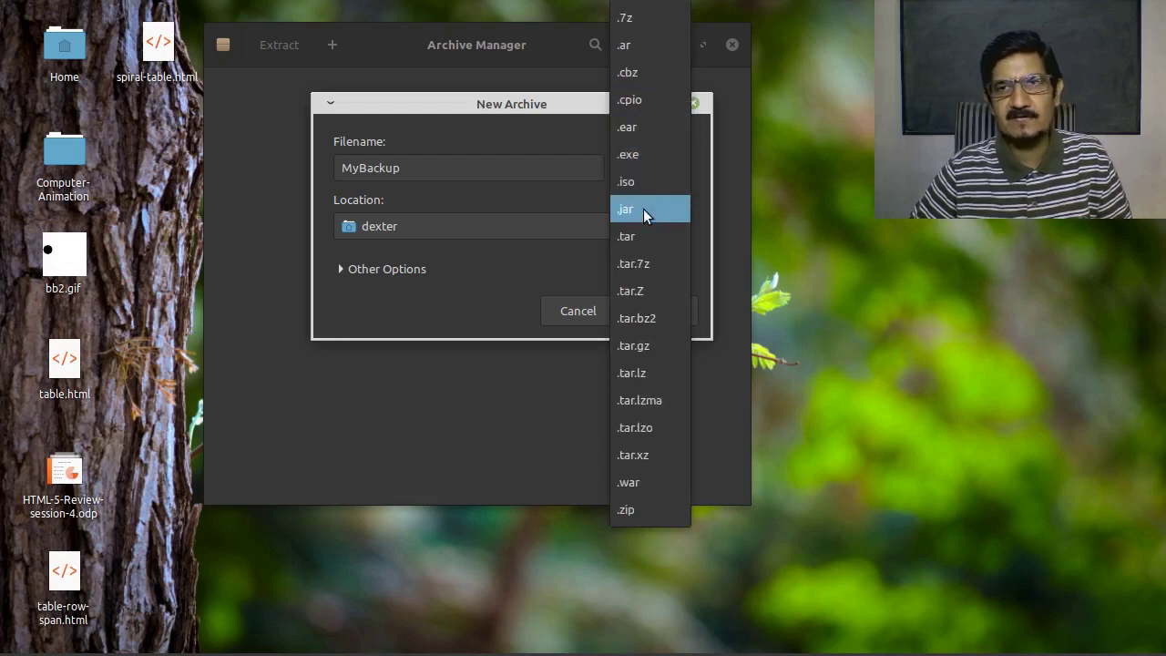
left_click(643, 208)
left_click(650, 219)
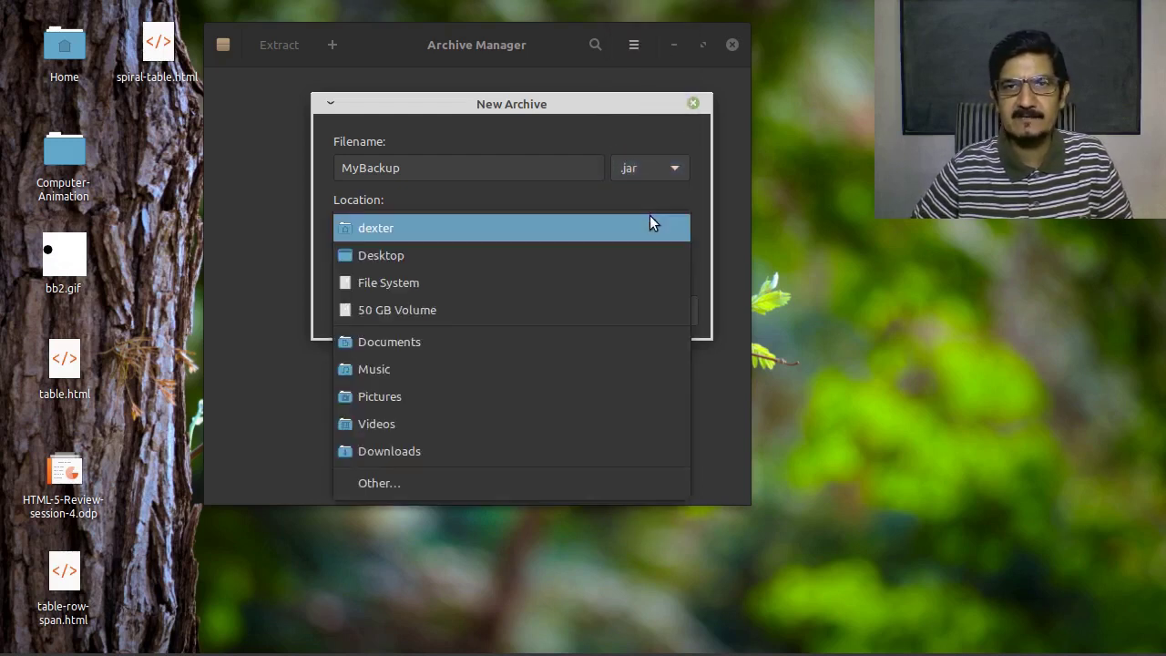
left_click(655, 202)
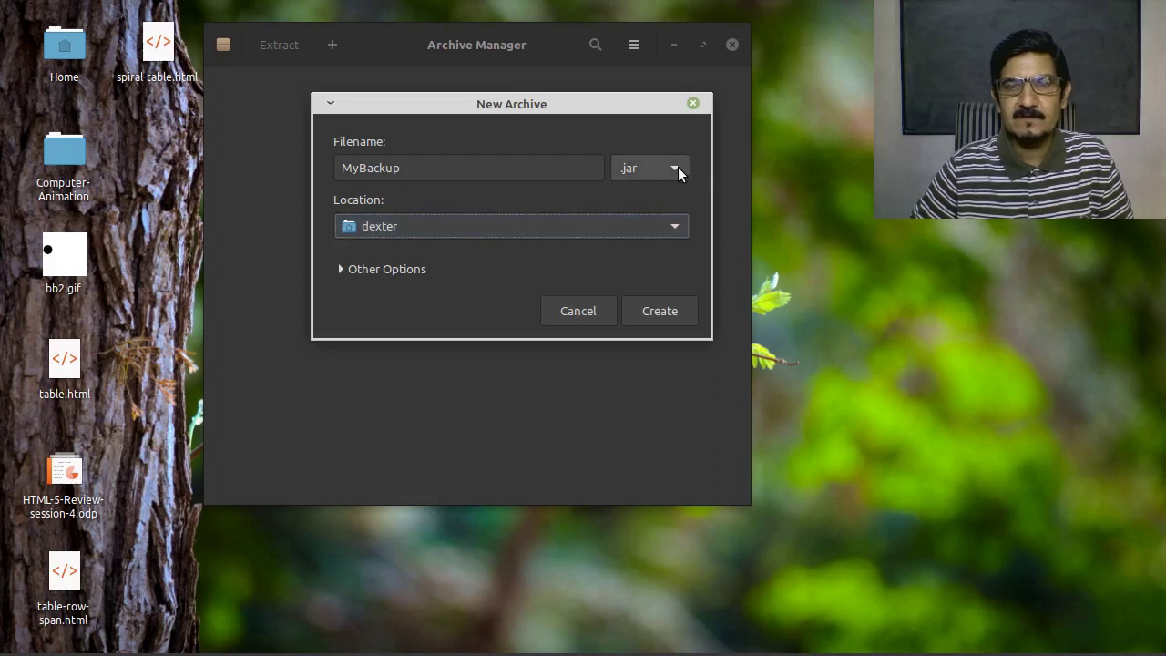
left_click(678, 170)
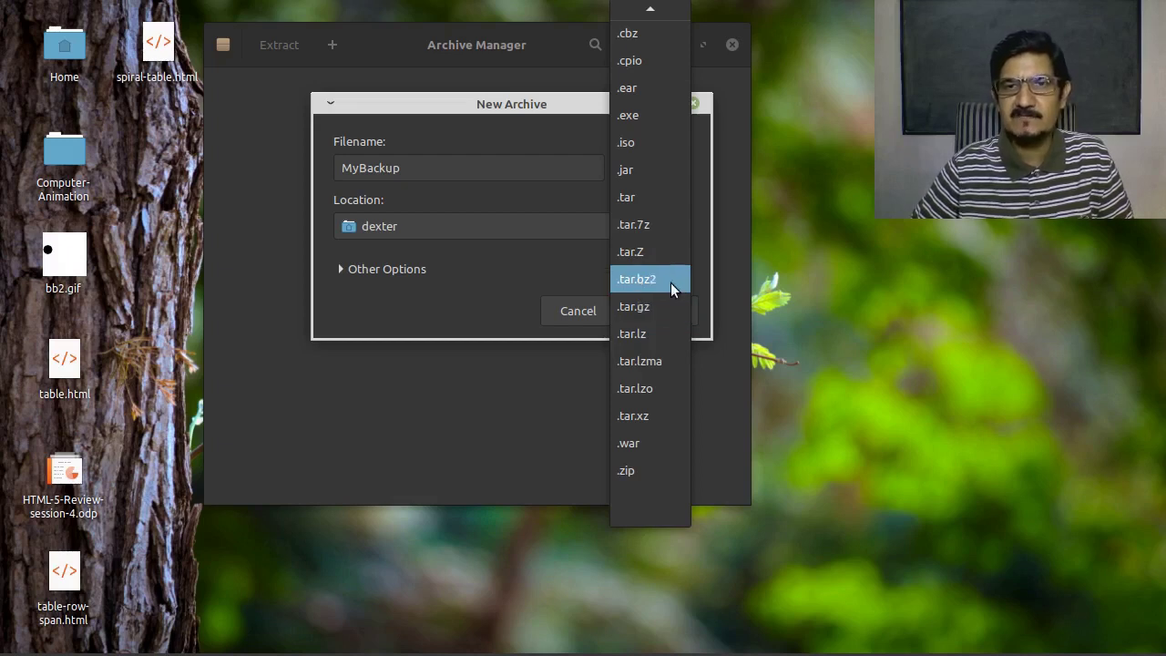
left_click(670, 290)
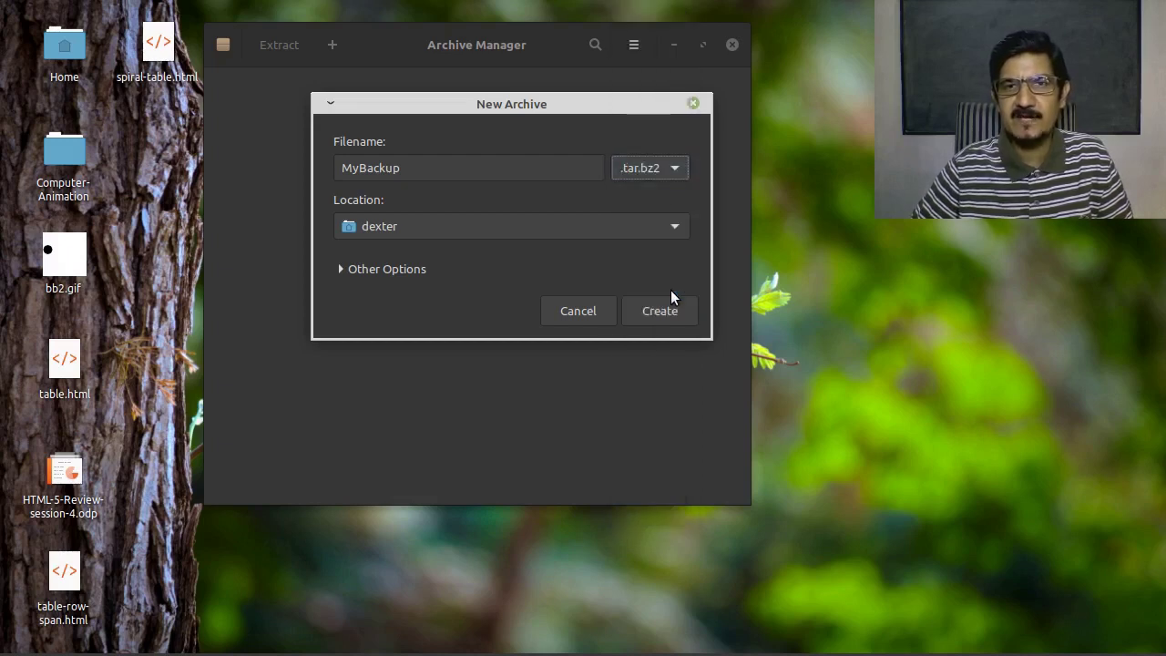
left_click(661, 174)
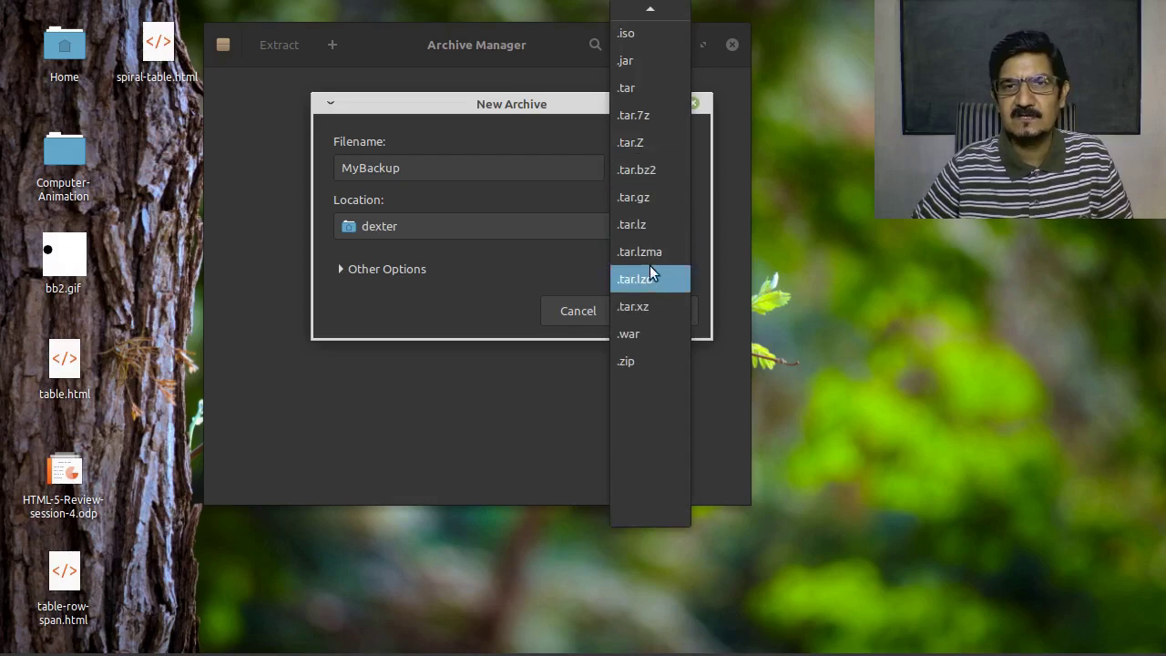
left_click(655, 197)
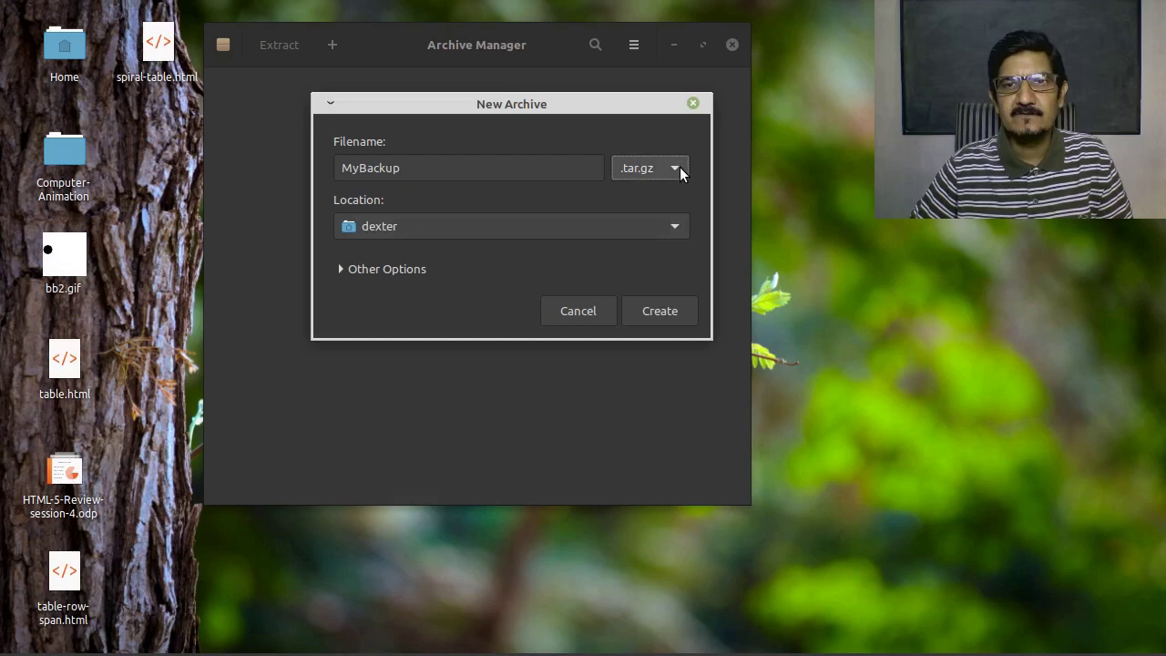
left_click(679, 166)
left_click(629, 337)
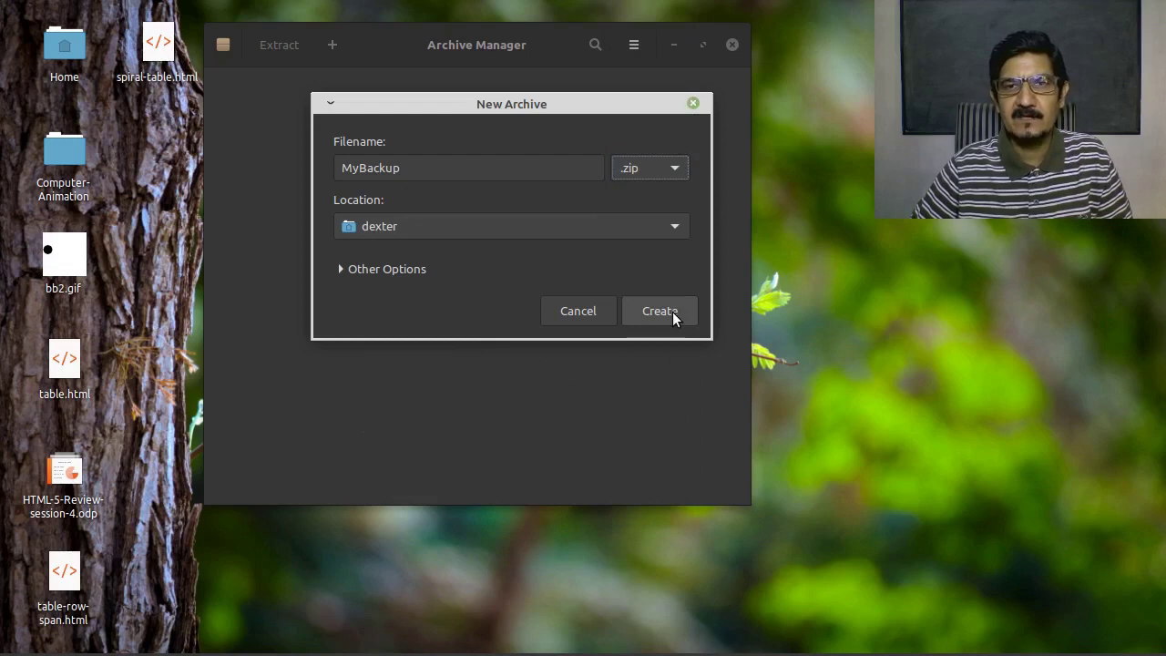
Set an archive password with an encrypted file list and create MyBackup.zip
left_click(350, 270)
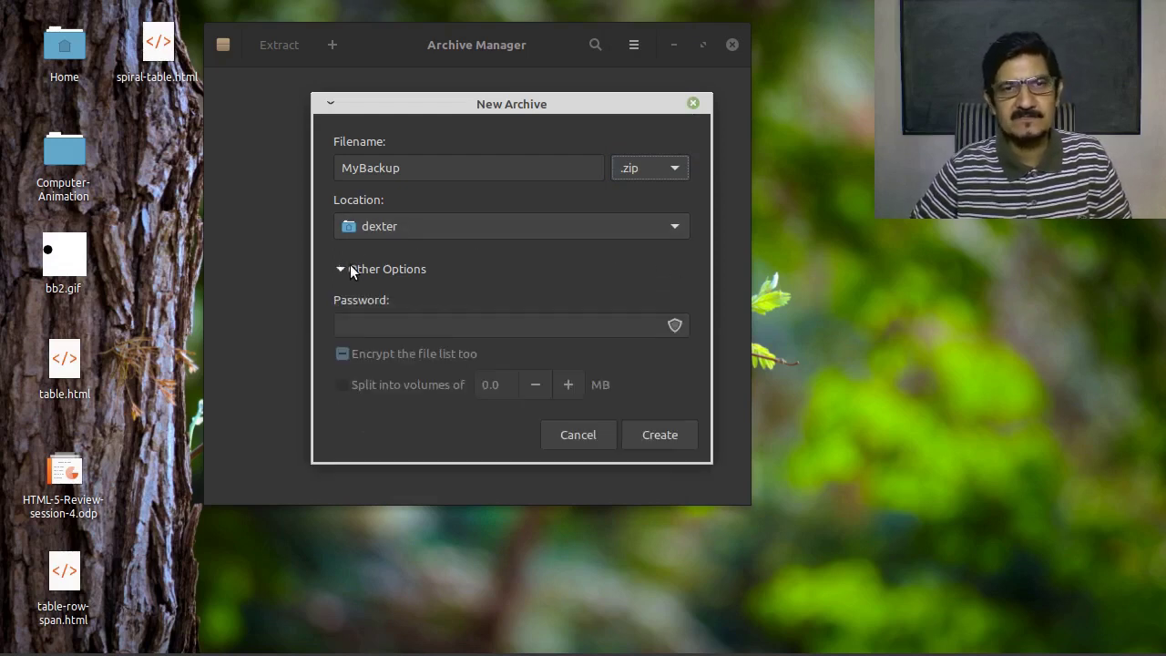
left_click(357, 321)
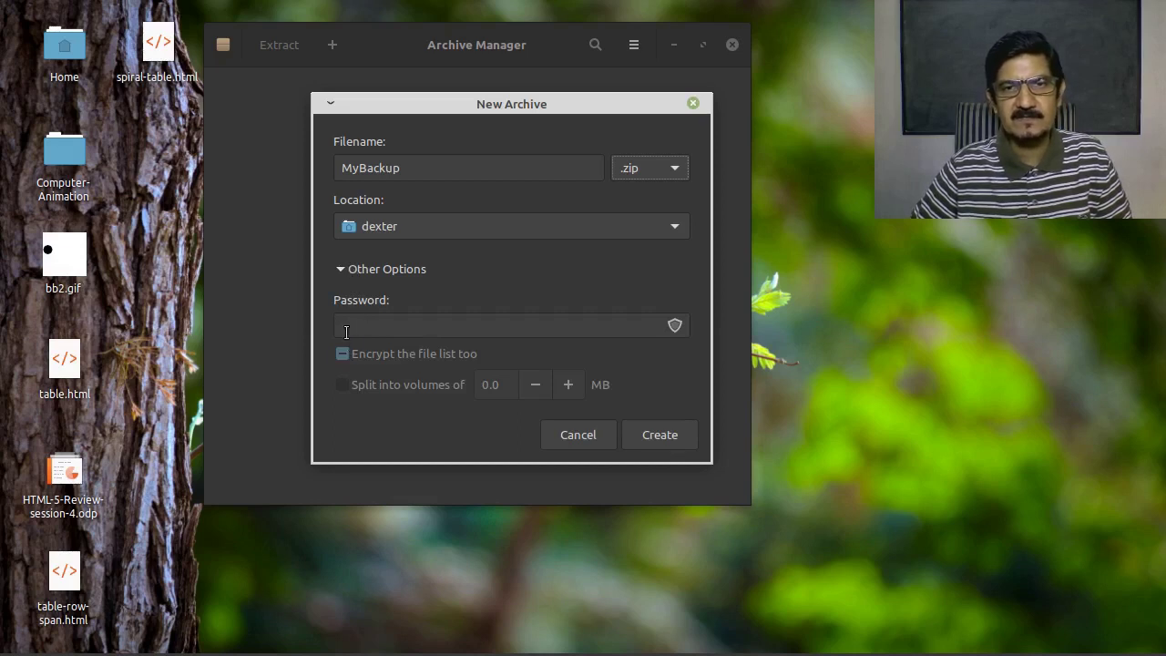
left_click(566, 328)
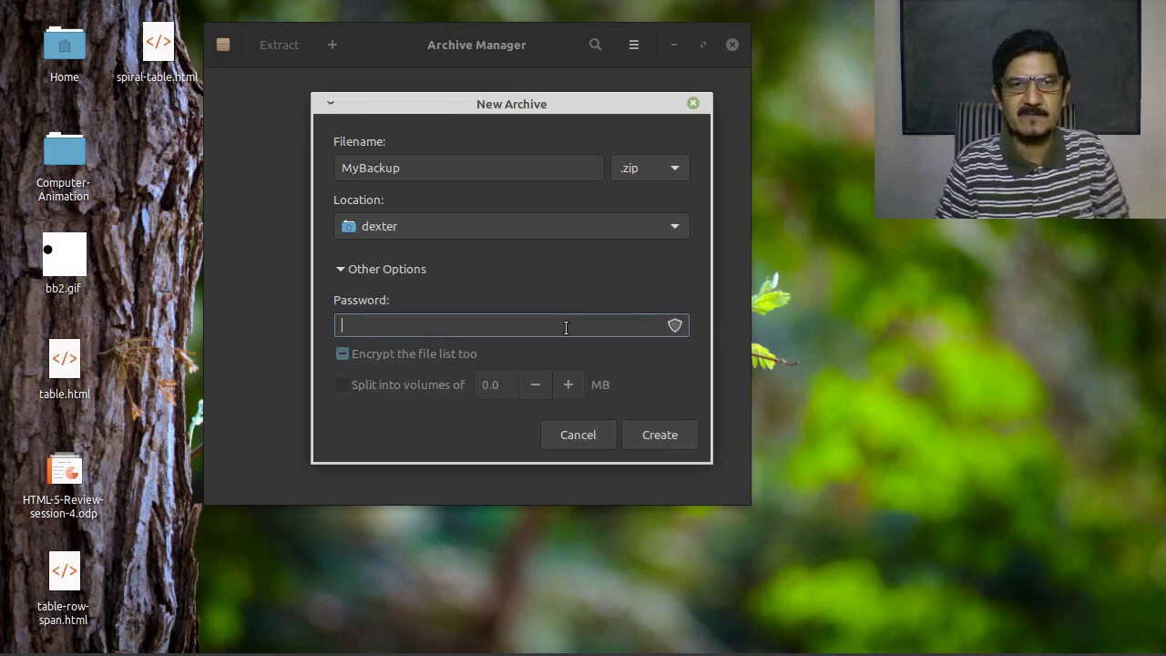
type("12345")
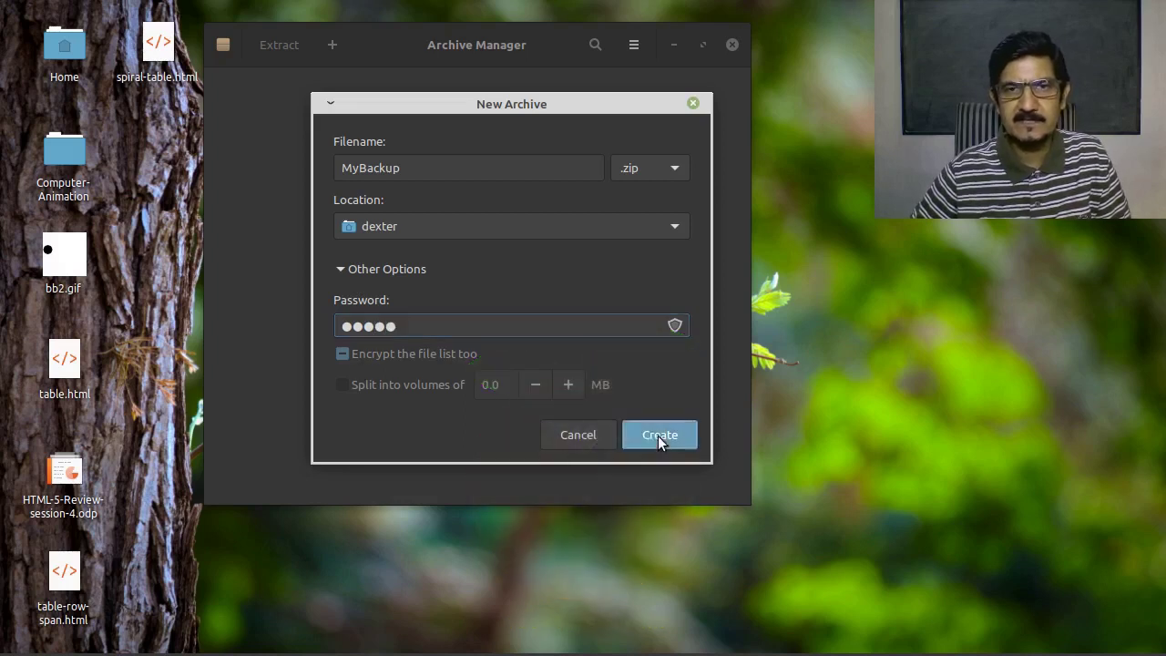
left_click(659, 437)
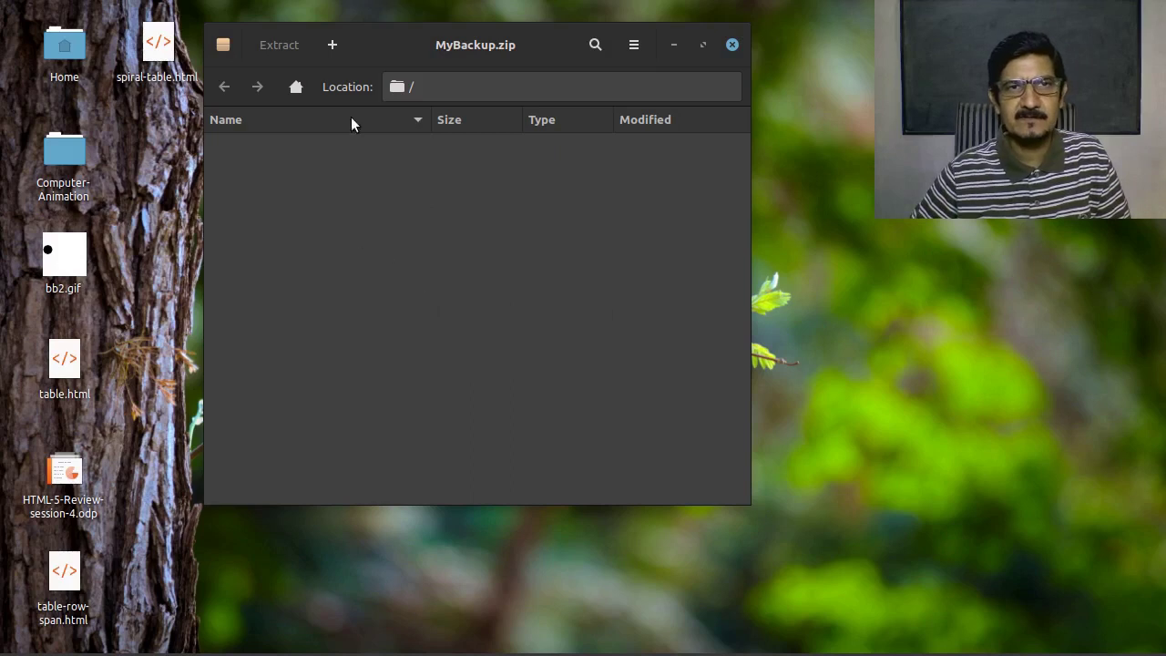
In the Add Files dialog, browse to the Documents/Office Work folder
left_click(335, 51)
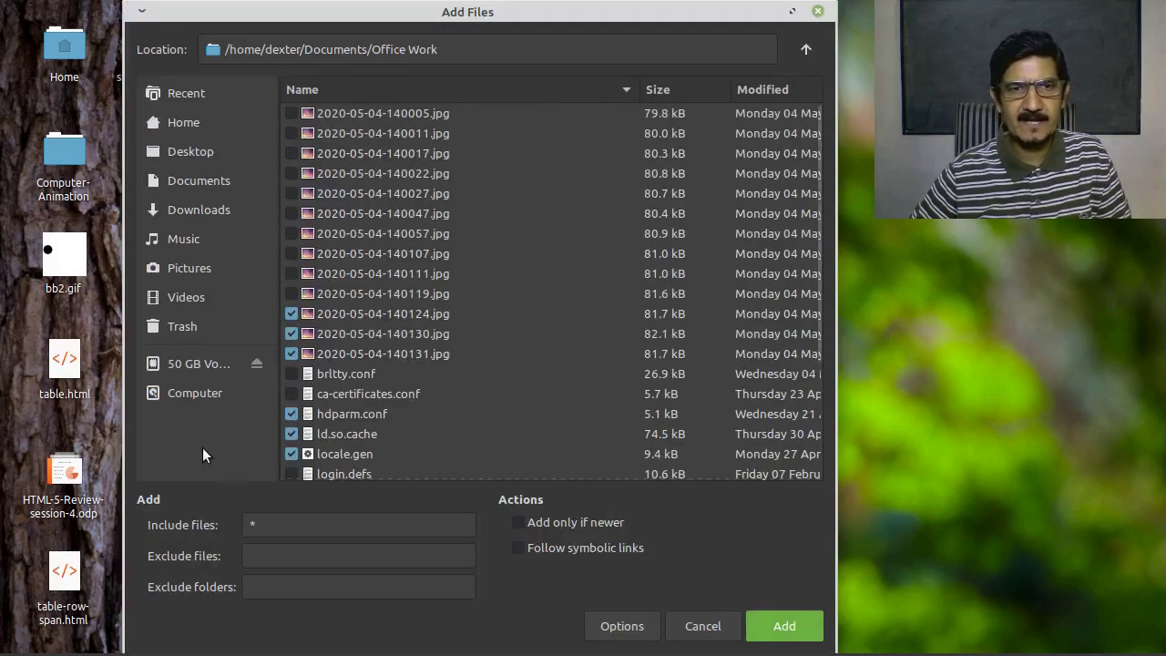
left_click(182, 182)
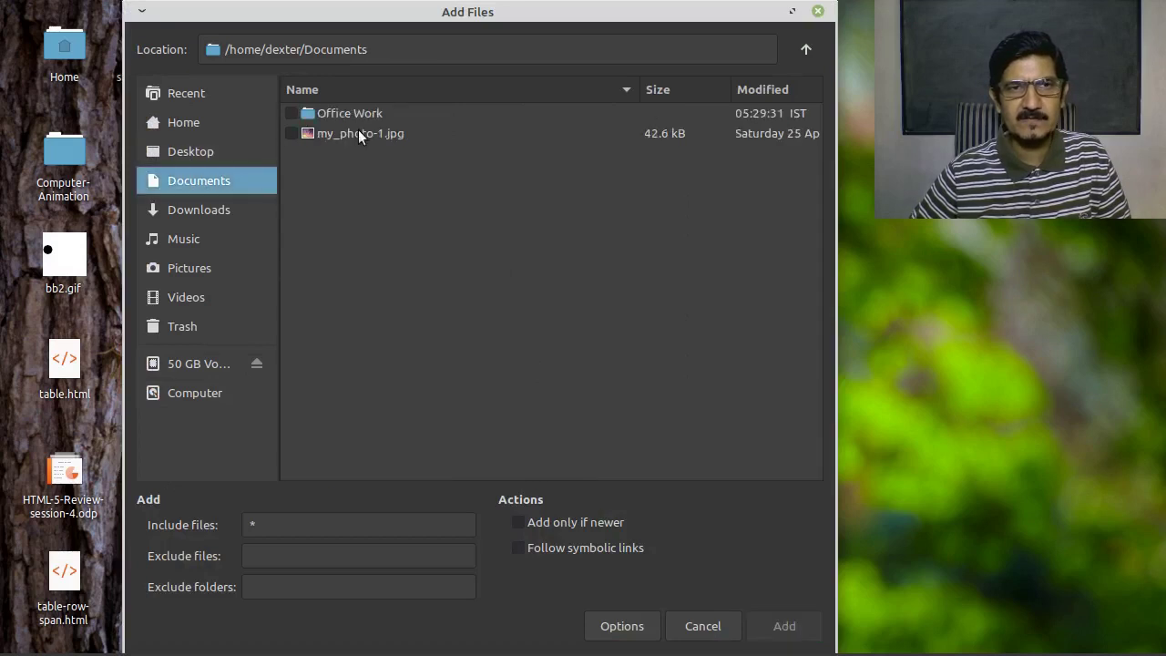
left_click(170, 149)
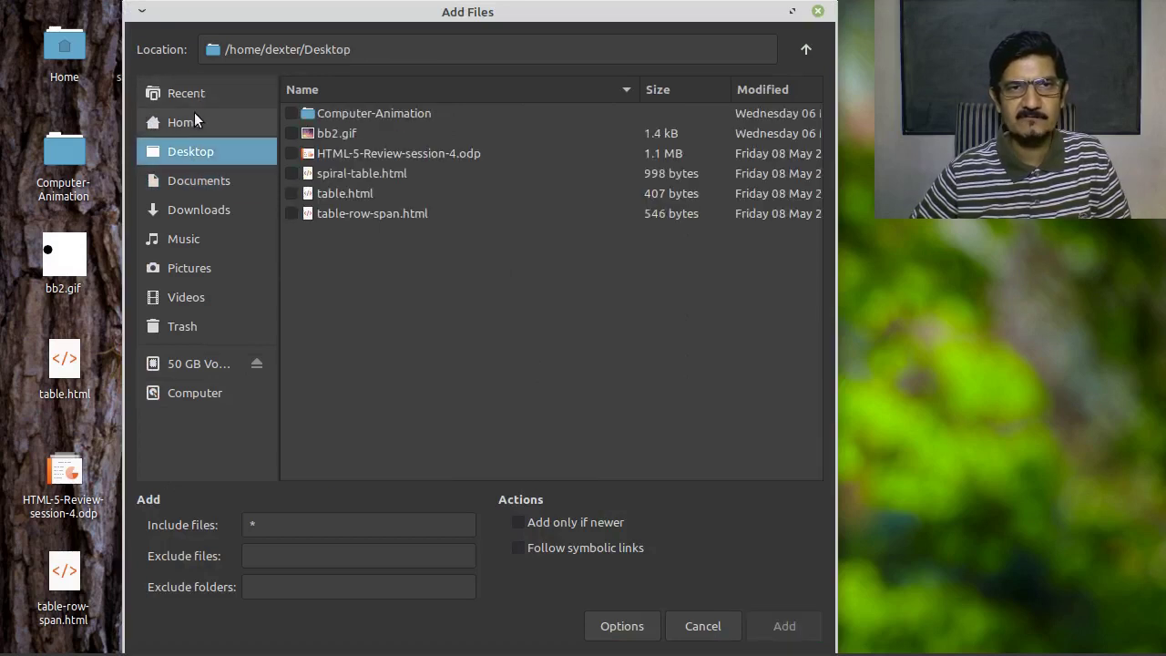
left_click(192, 118)
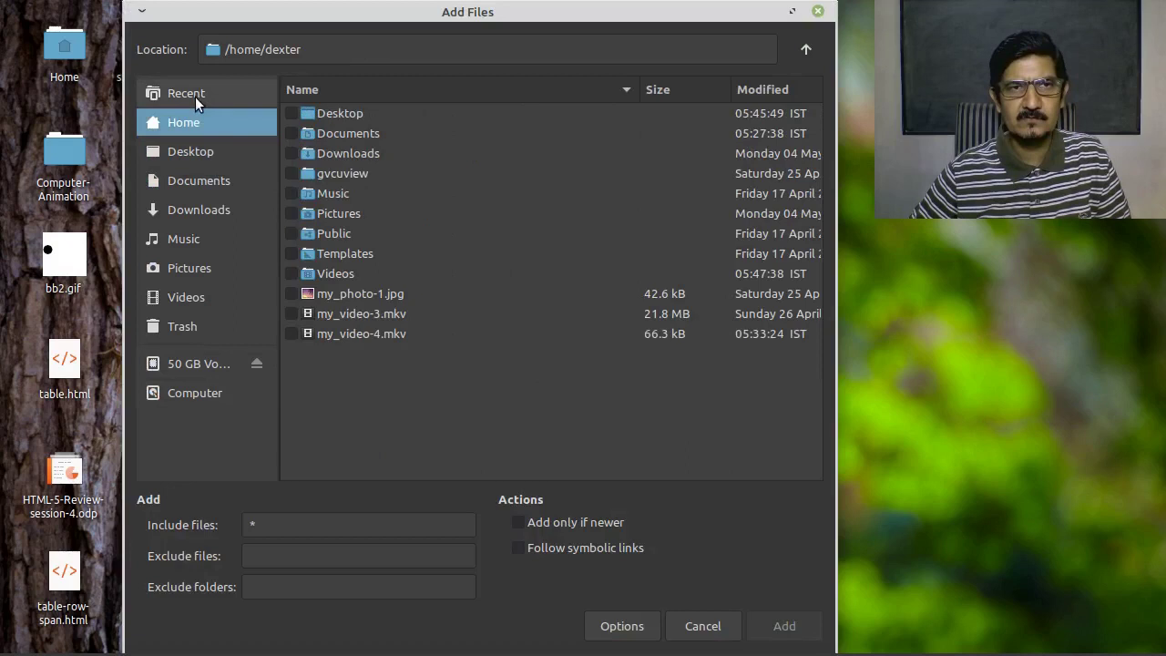
left_click(194, 98)
left_click(186, 121)
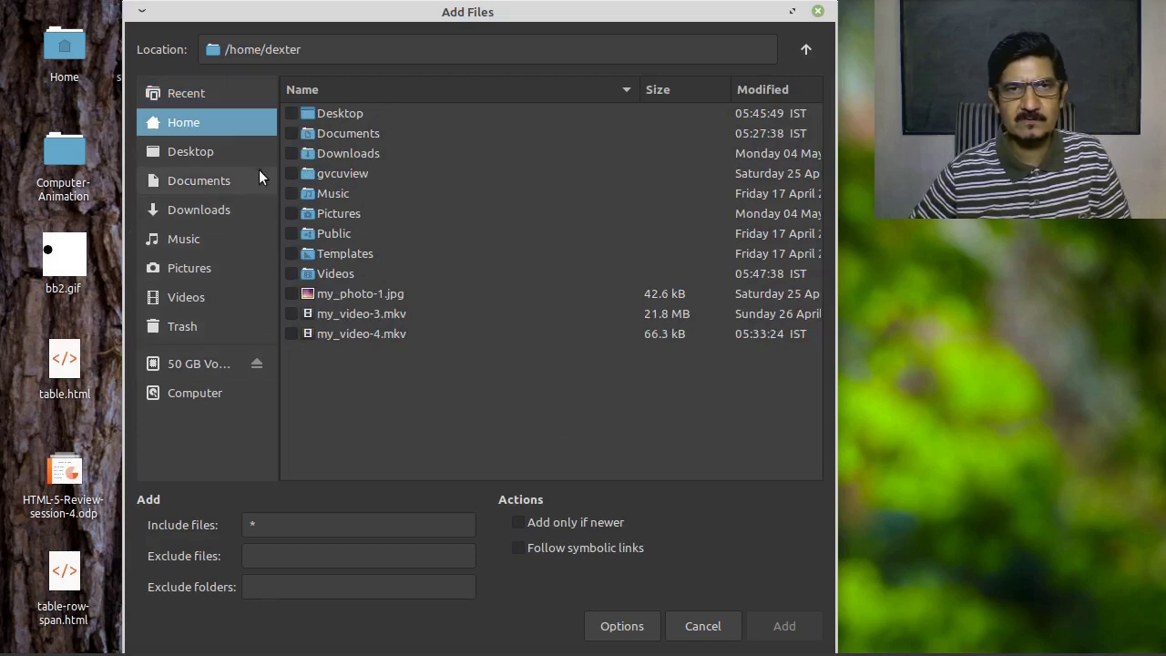
double_click(349, 136)
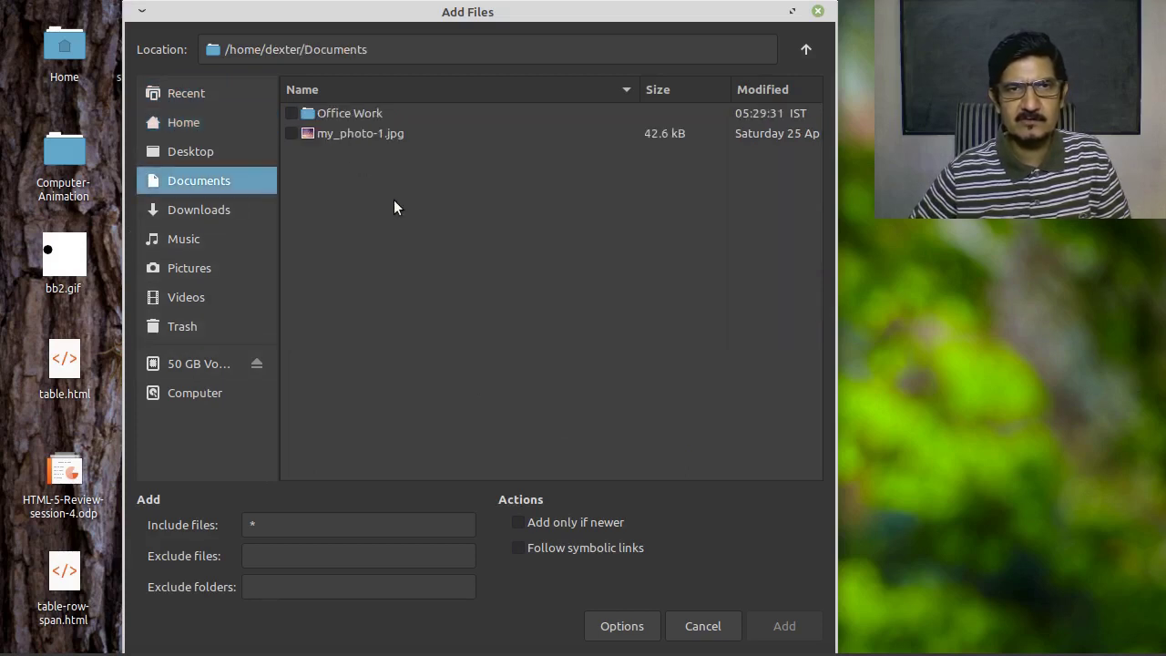
double_click(351, 113)
scroll(492, 311, "down", 3)
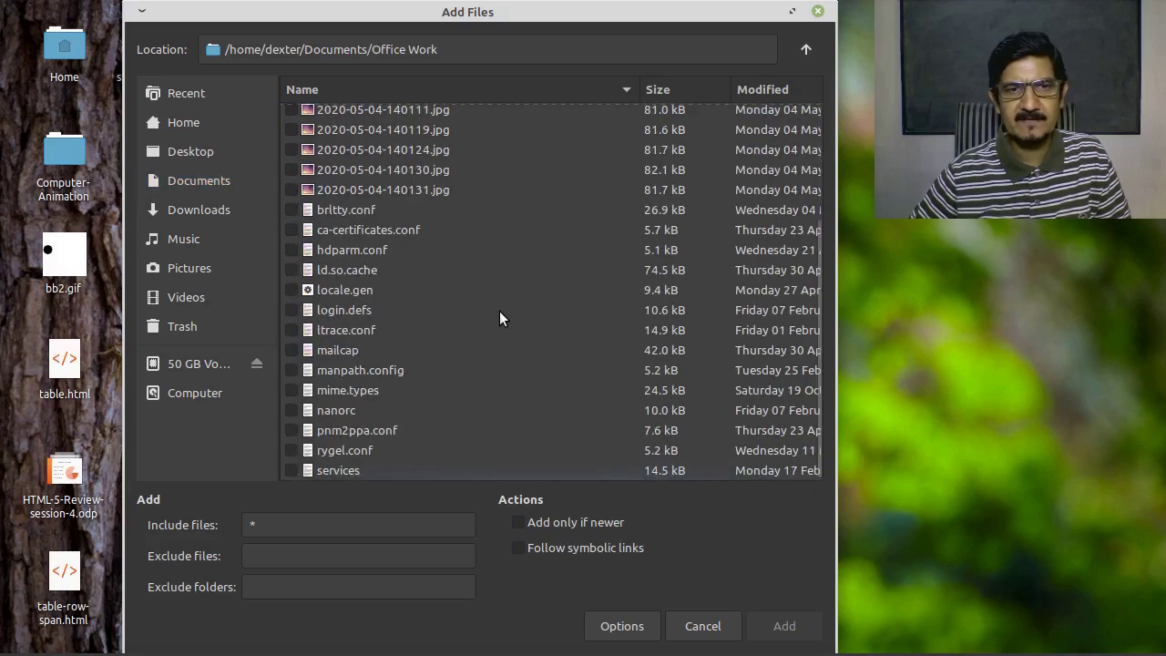
scroll(500, 311, "up", 3)
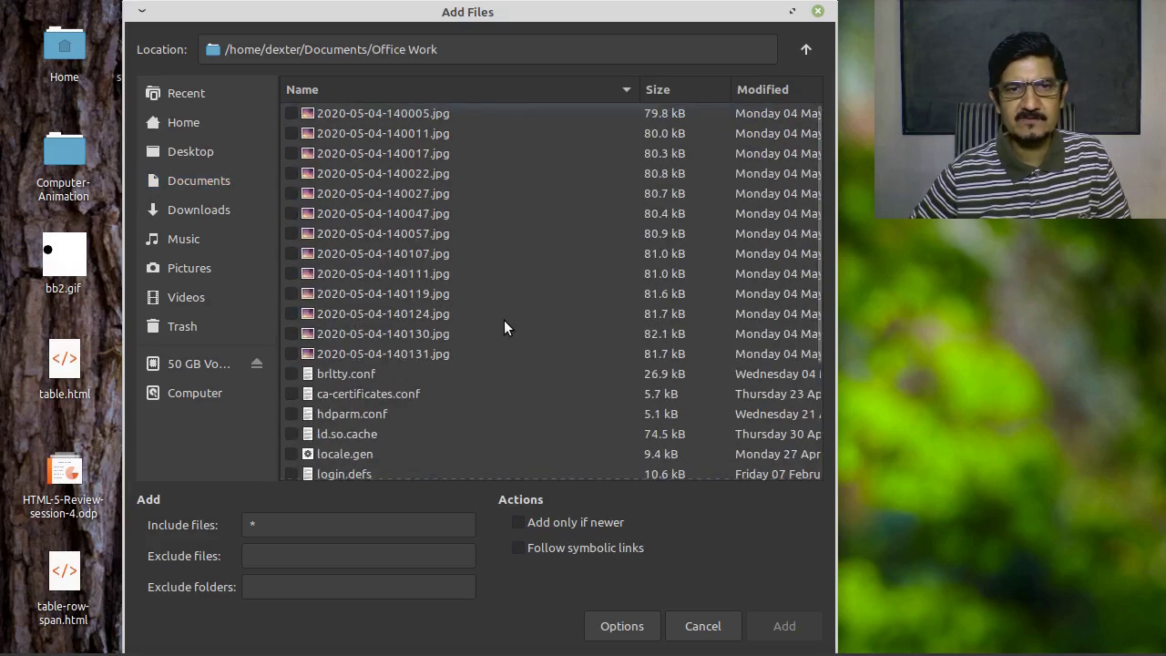
Add the four JPEG photos plus hdparm.conf, locale.gen, mime.types and pnm2ppa.conf to the archive
left_click(294, 192)
left_click(293, 233)
left_click(292, 254)
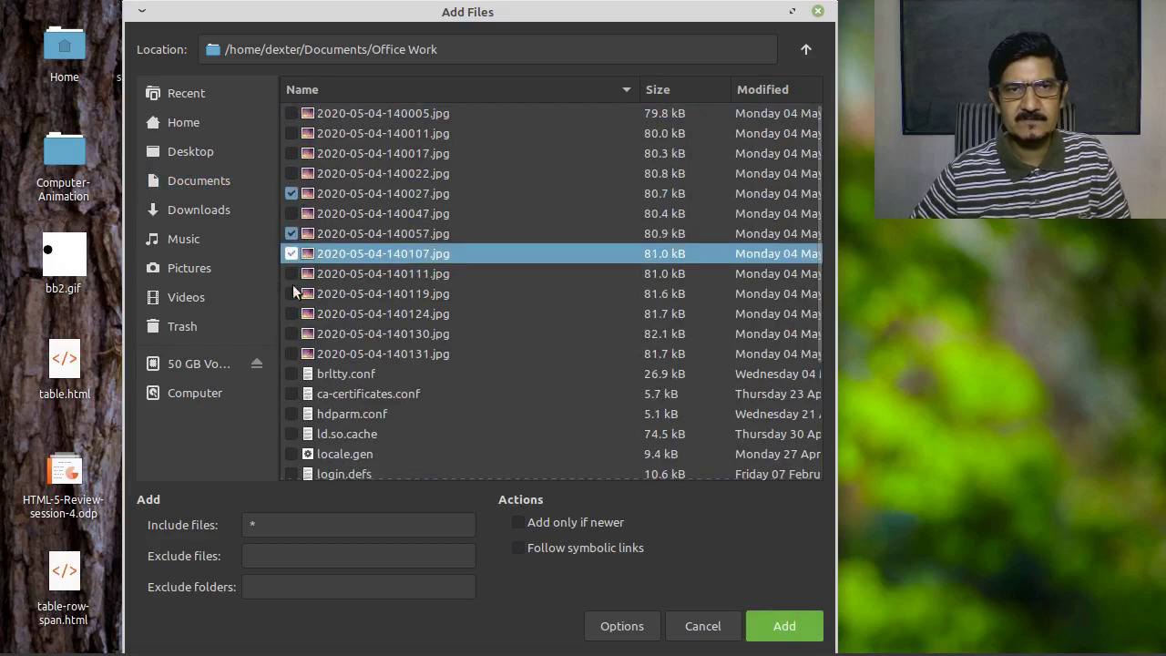
left_click(291, 333)
left_click(292, 414)
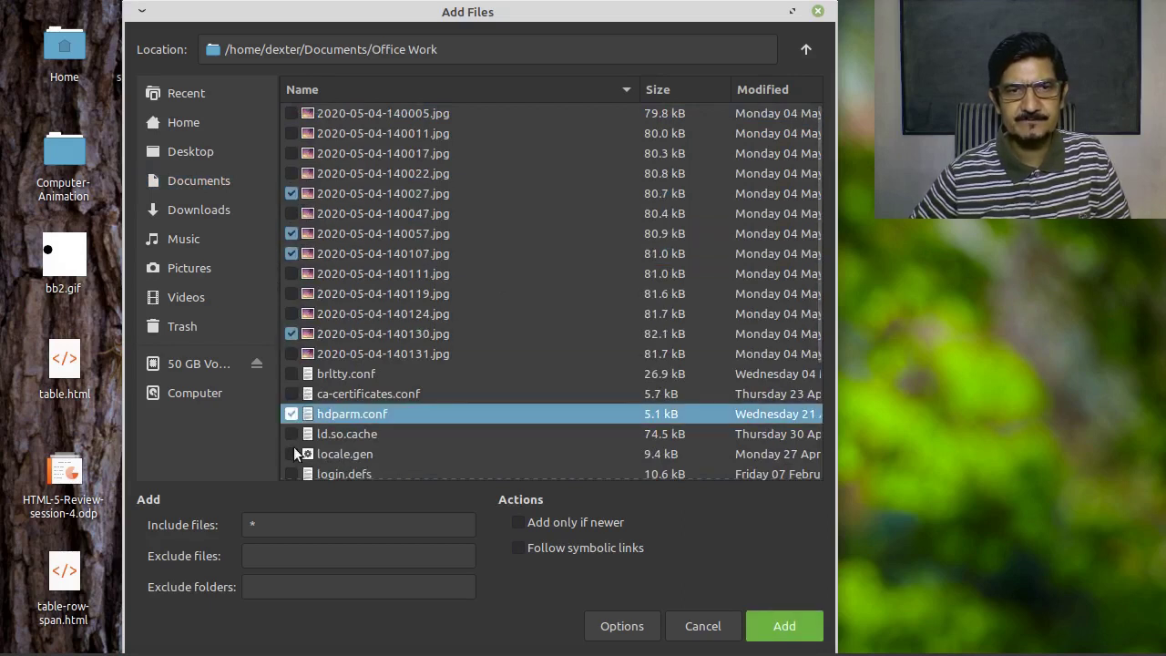
left_click(292, 454)
scroll(292, 456, "down", 3)
left_click(292, 390)
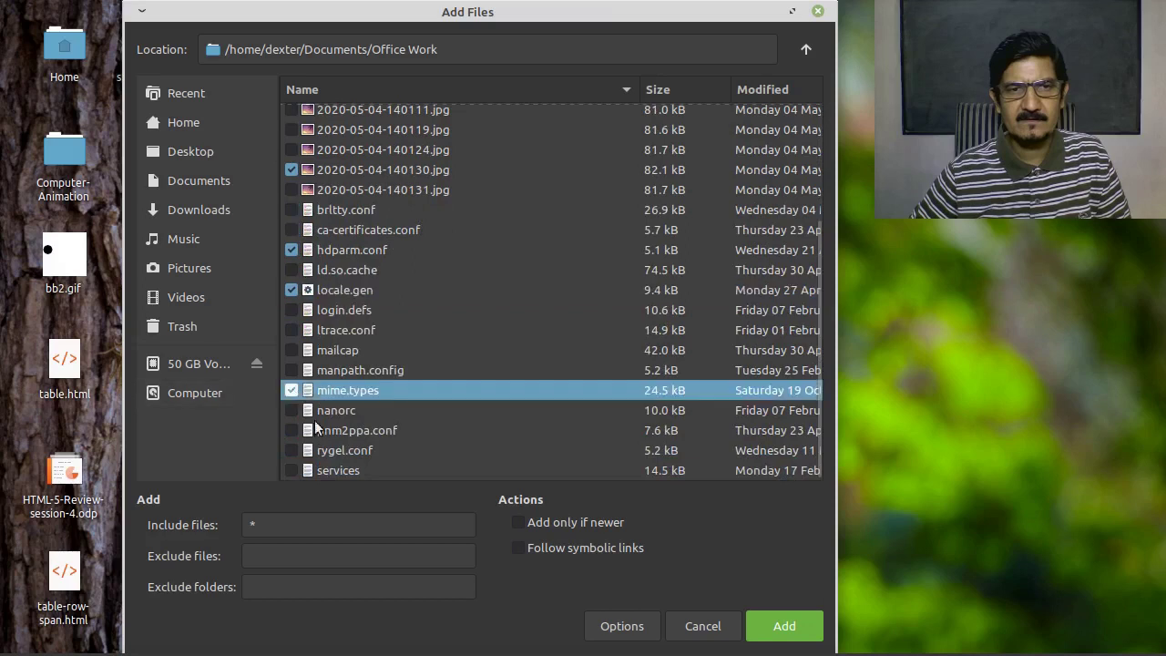
left_click(294, 430)
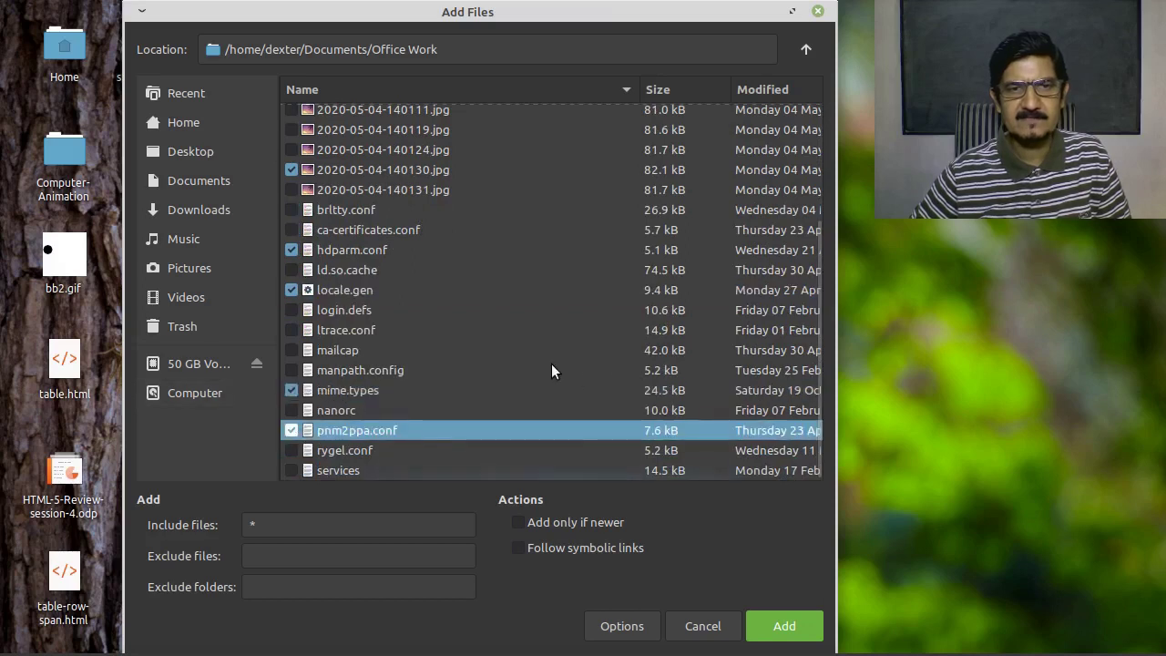
scroll(553, 364, "up", 3)
scroll(558, 363, "up", 1)
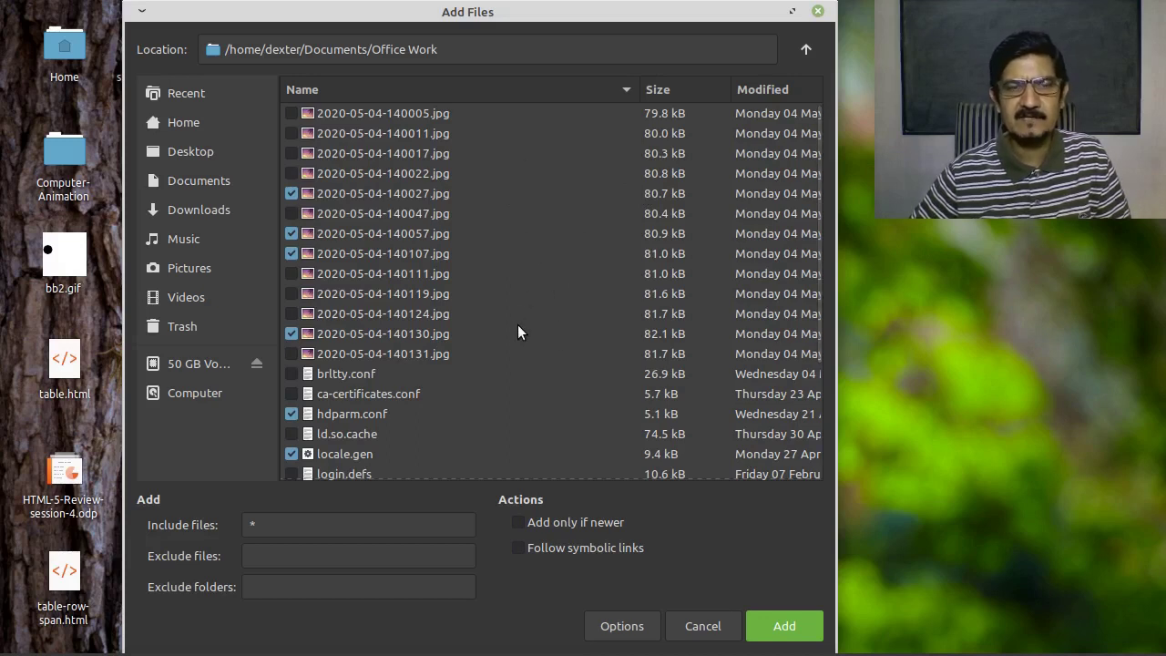
scroll(517, 332, "down", 1)
scroll(602, 332, "down", 1)
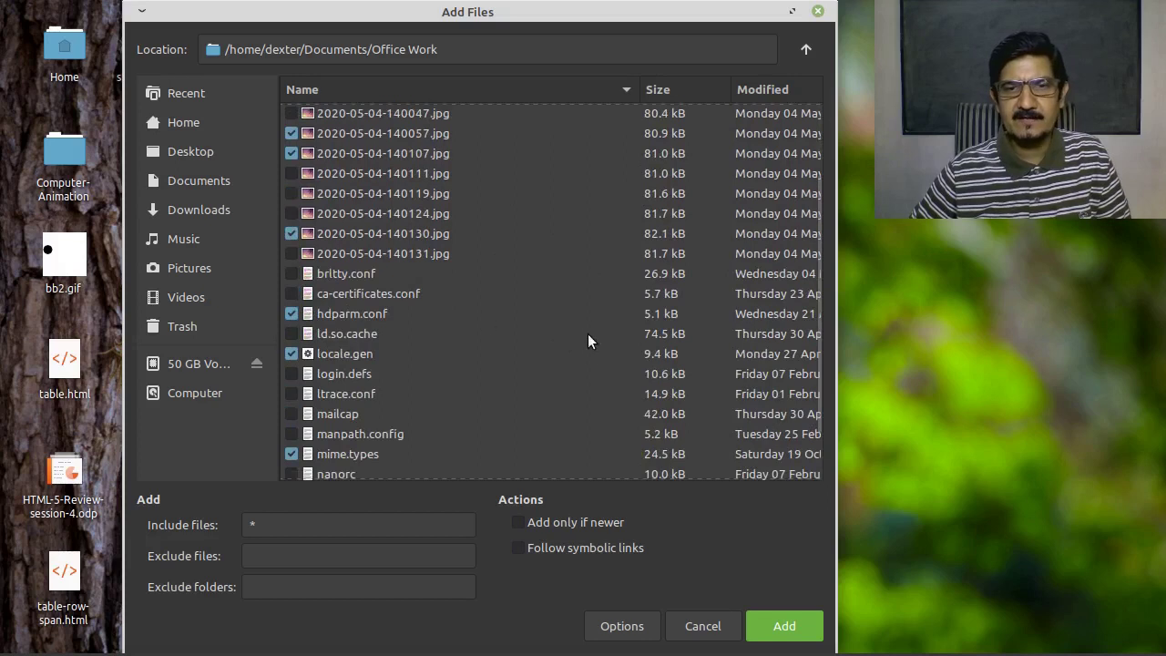
left_click(783, 619)
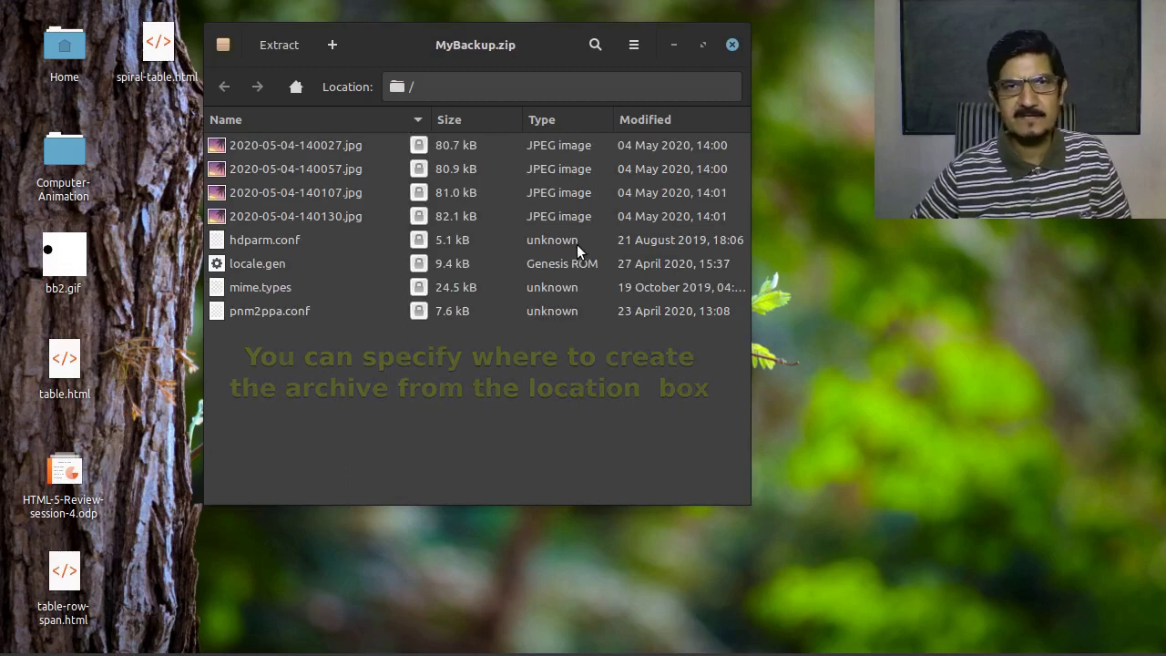
Quit Archive Manager from its application menu
left_click(223, 45)
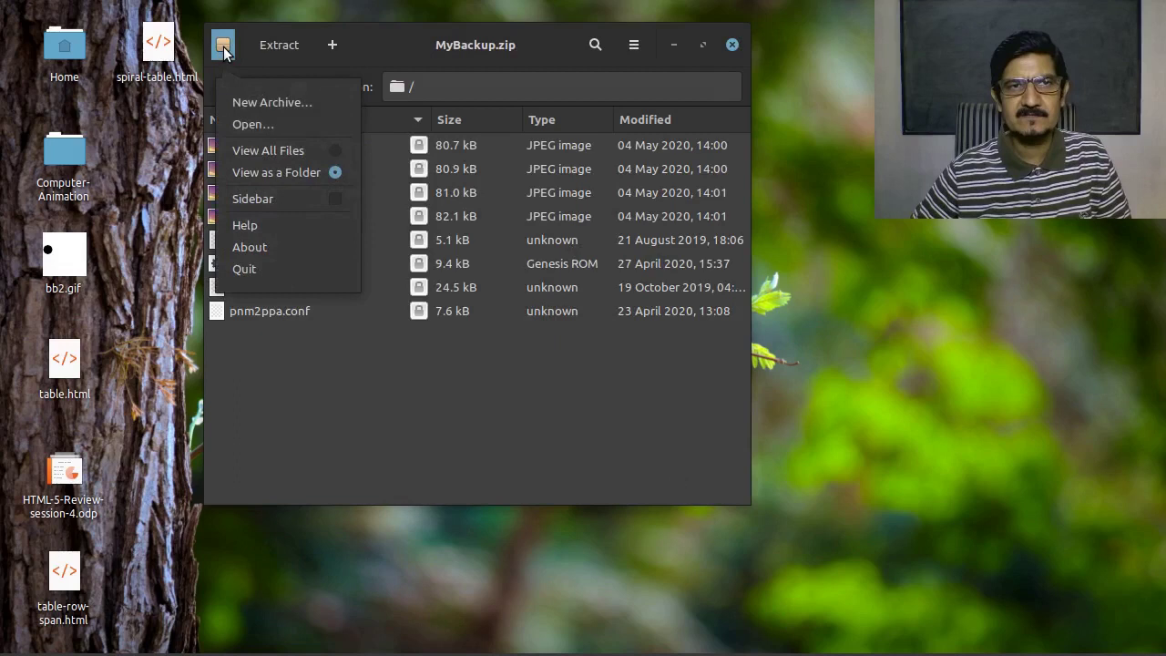
left_click(243, 271)
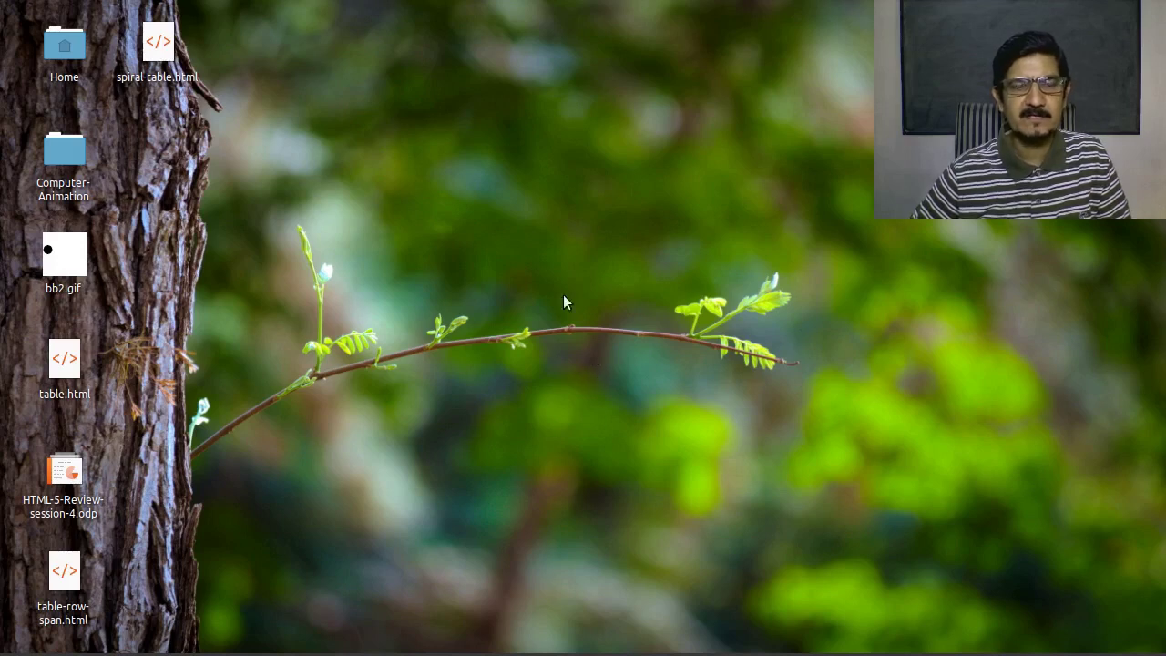
Open the home folder in File Manager and select MyBackup.zip
double_click(64, 45)
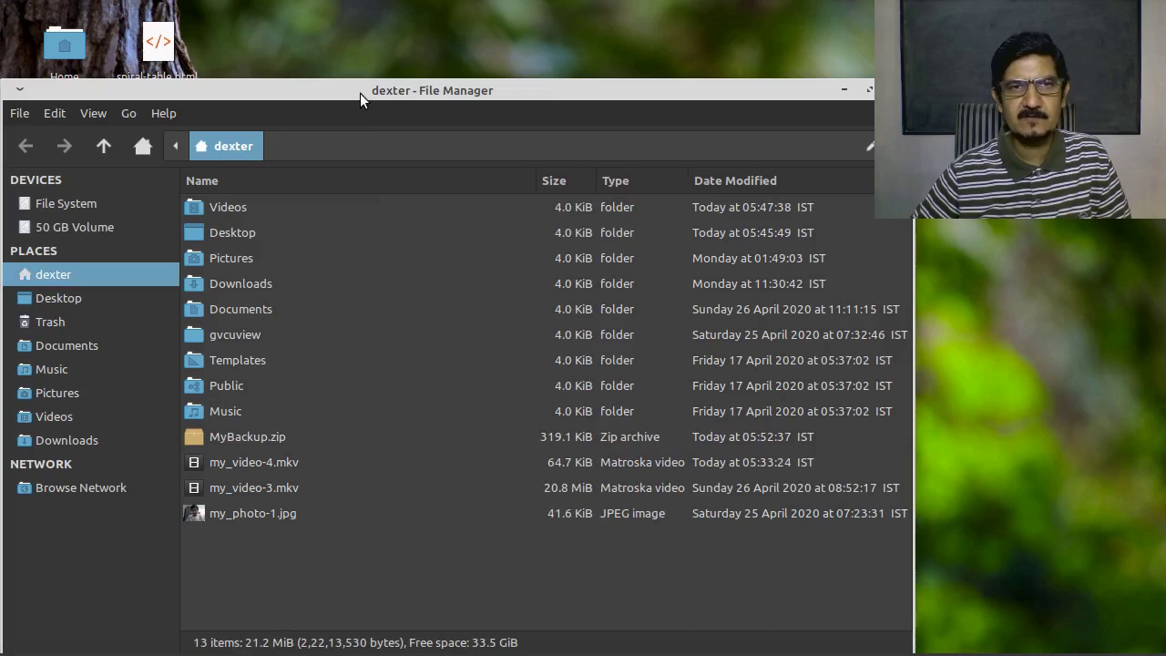
left_click_drag(360, 93, 466, 30)
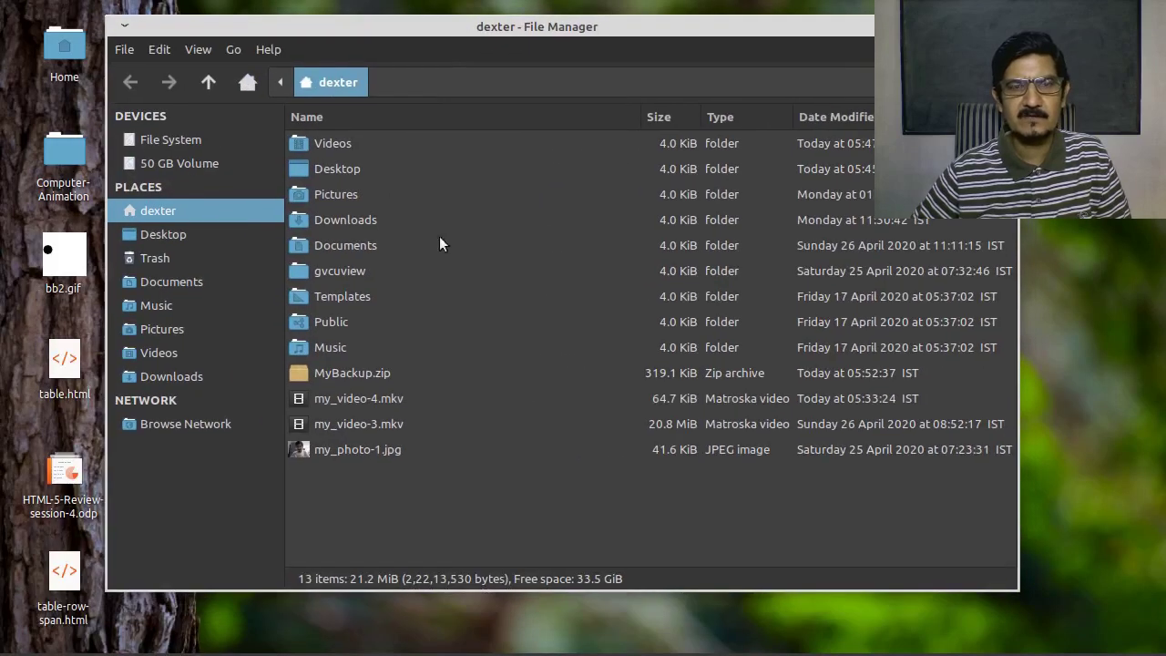
left_click(340, 374)
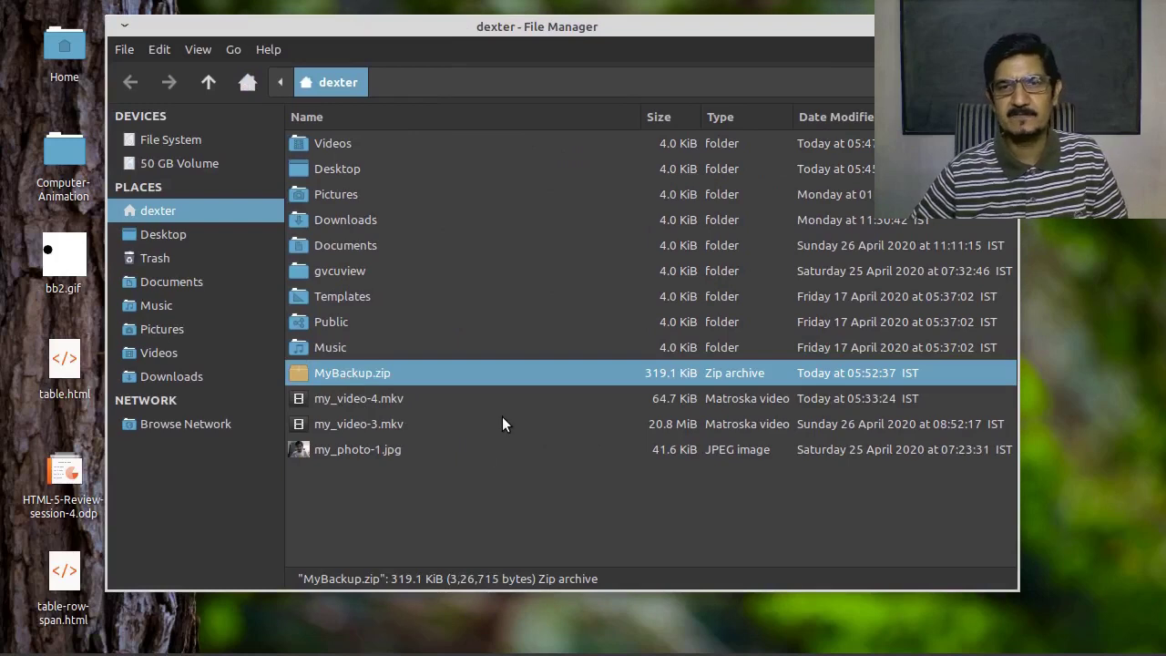
Open MyBackup.zip in Archive Manager and bring up its Extract dialog
double_click(379, 373)
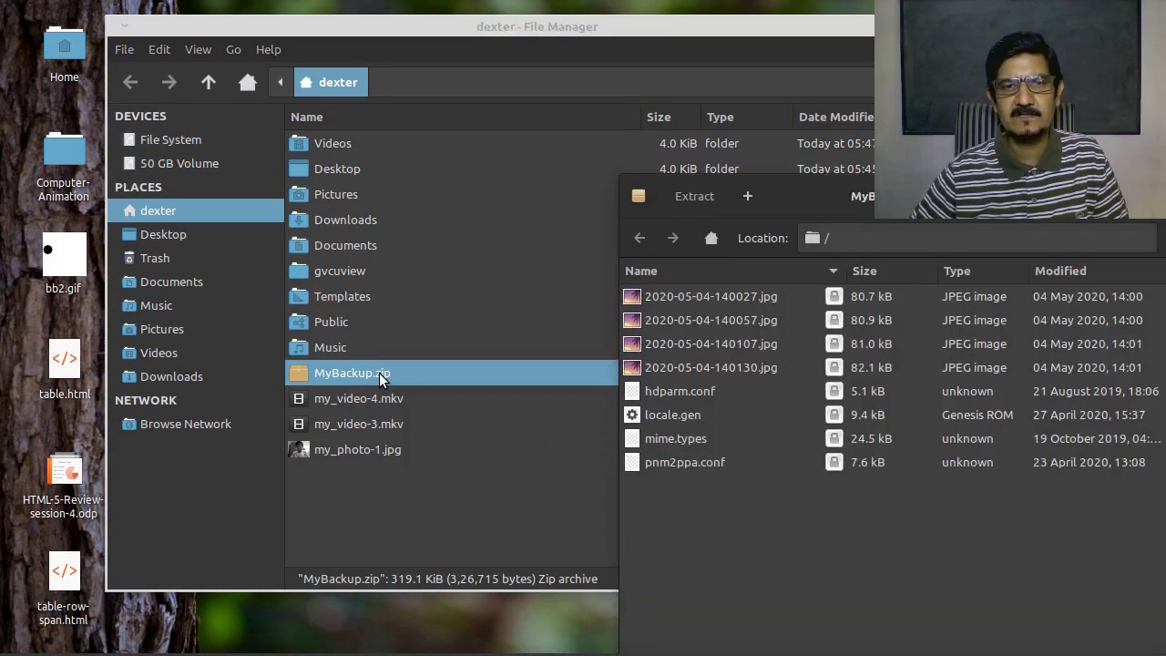
left_click_drag(785, 181, 383, 84)
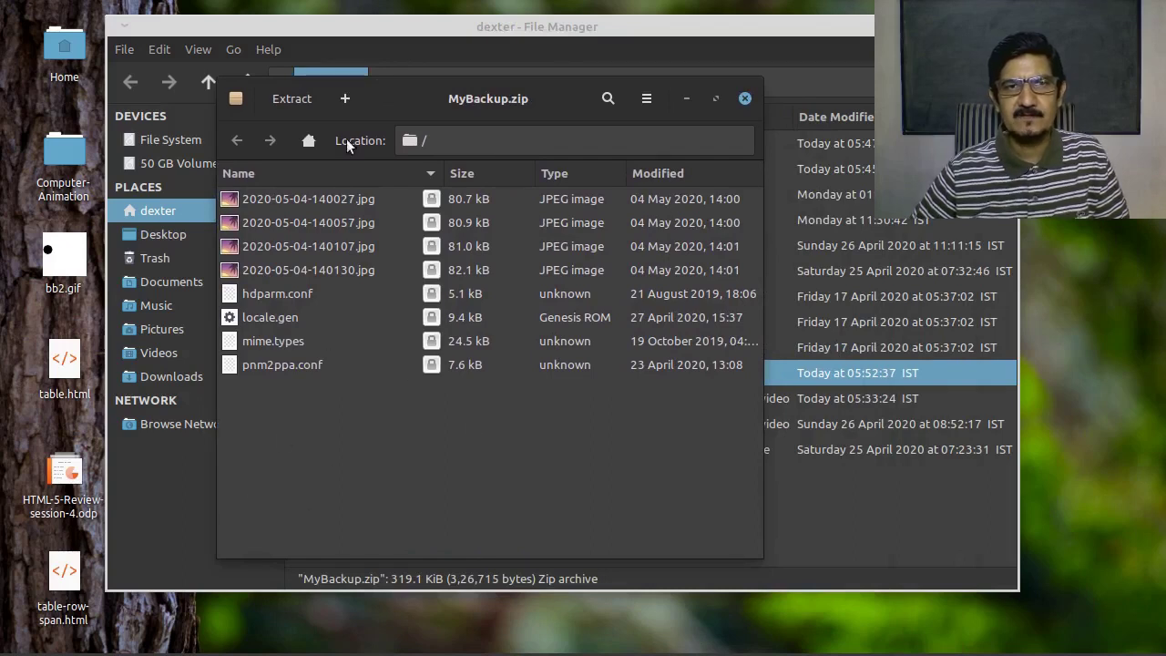
left_click(296, 101)
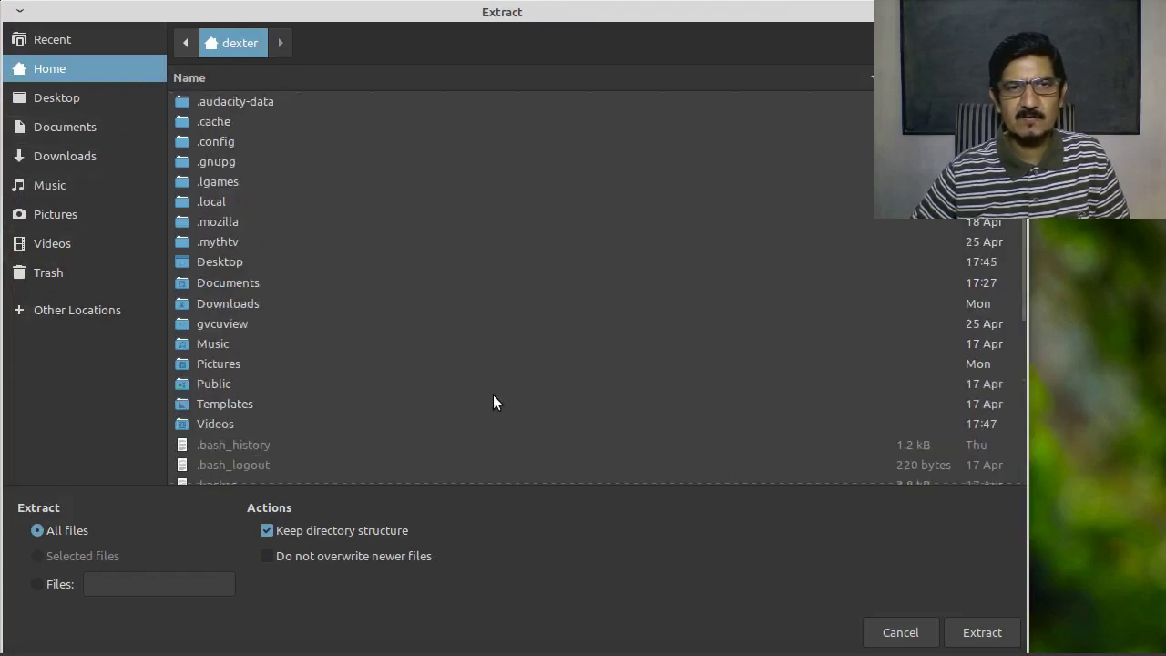
Create a new 'temp' folder under dexter and extract MyBackup.zip into it
left_click_drag(643, 13, 468, 57)
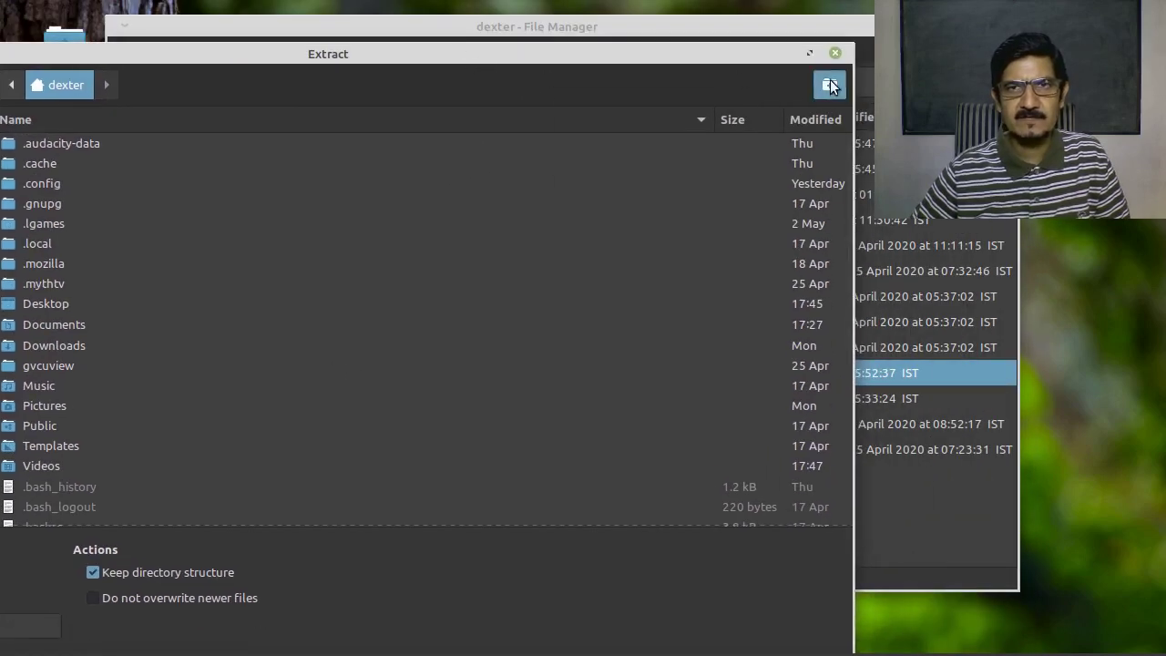
left_click(829, 85)
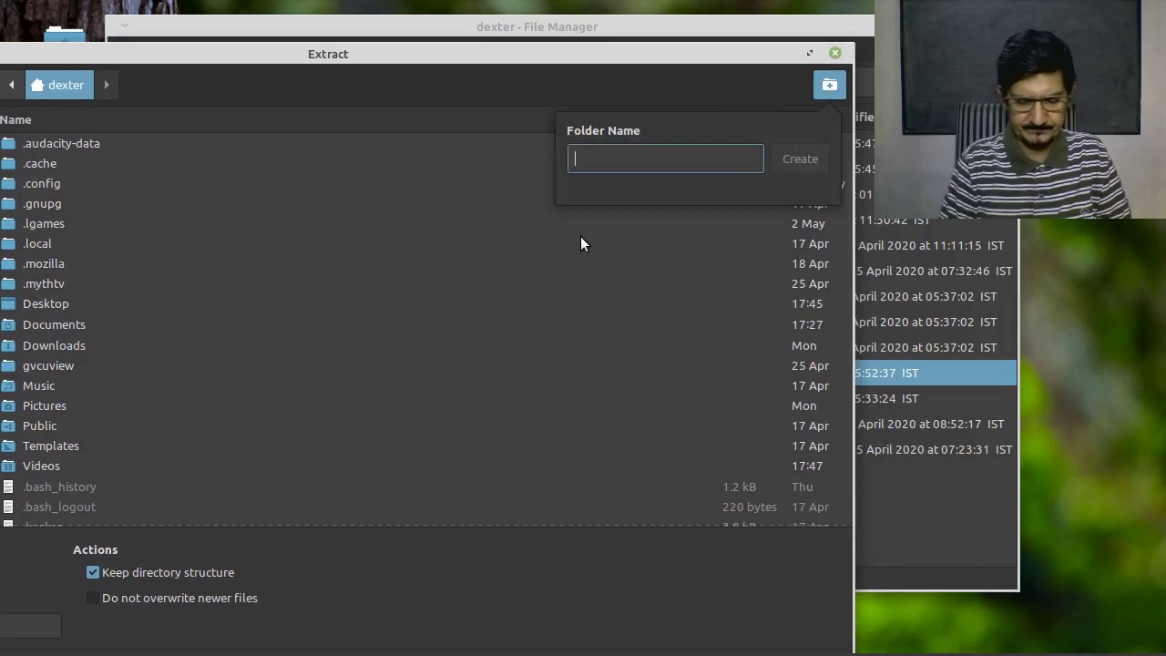
type("test")
key("BackSpace")
key("BackSpace")
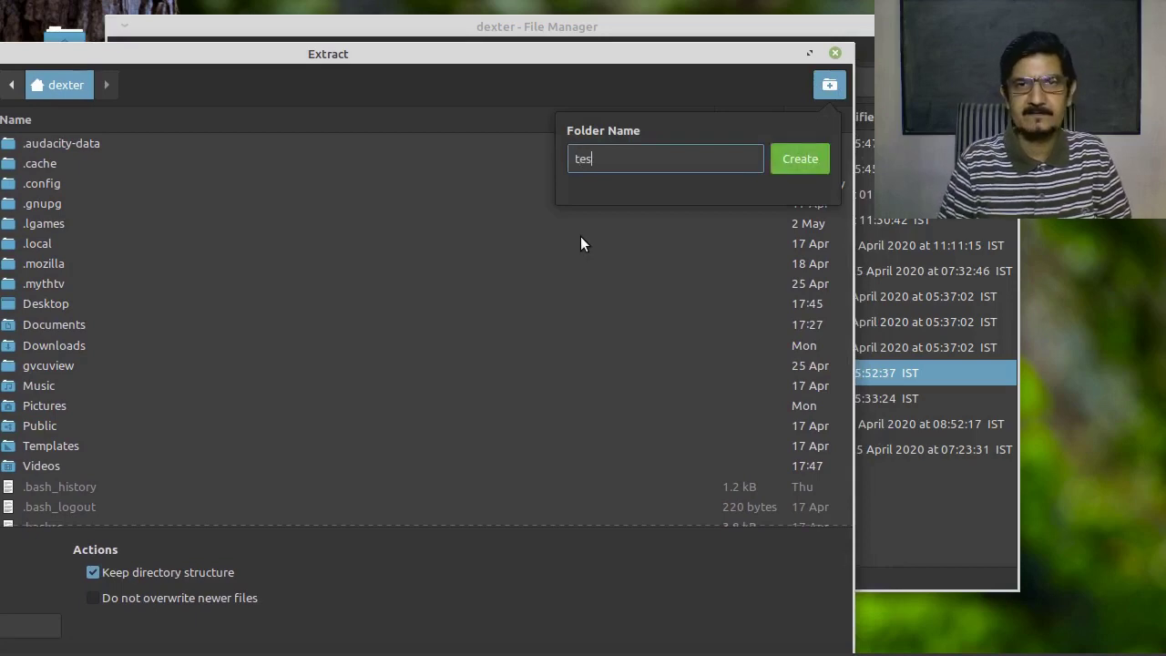
type("mp")
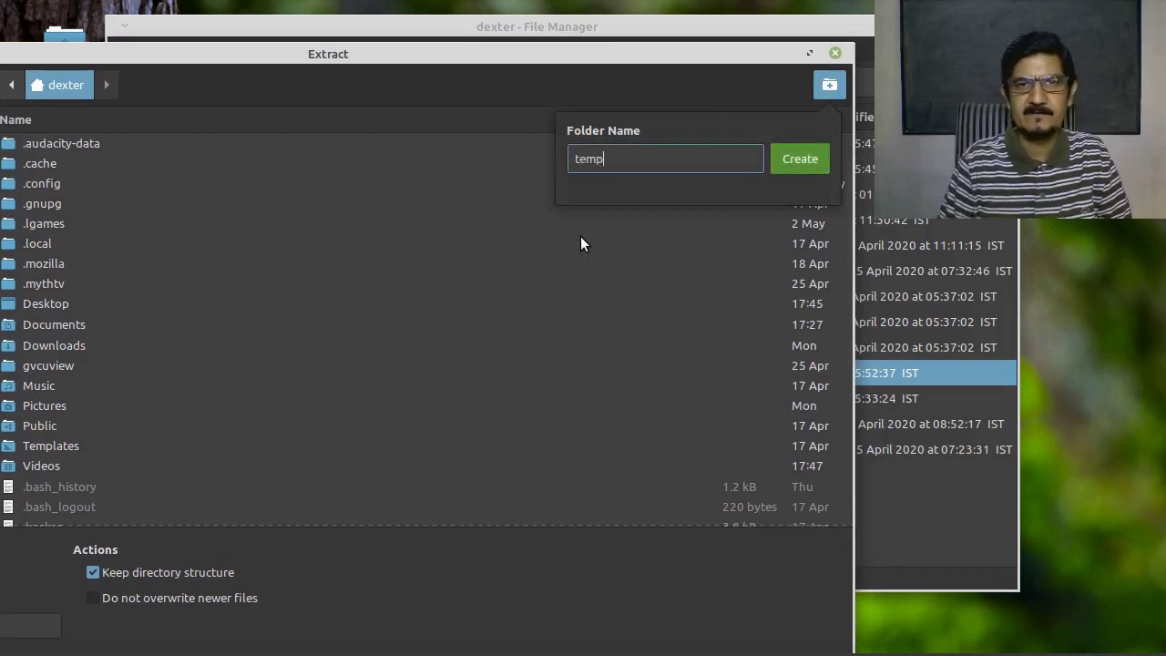
key("Return")
left_click_drag(296, 53, 419, 2)
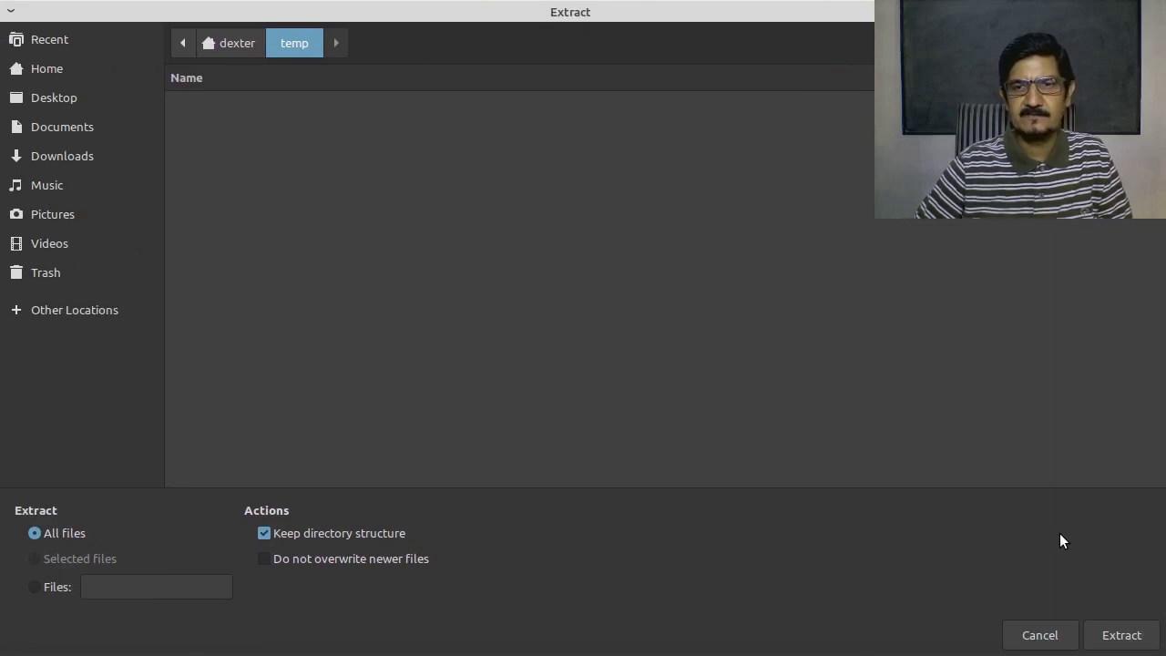
left_click(1150, 630)
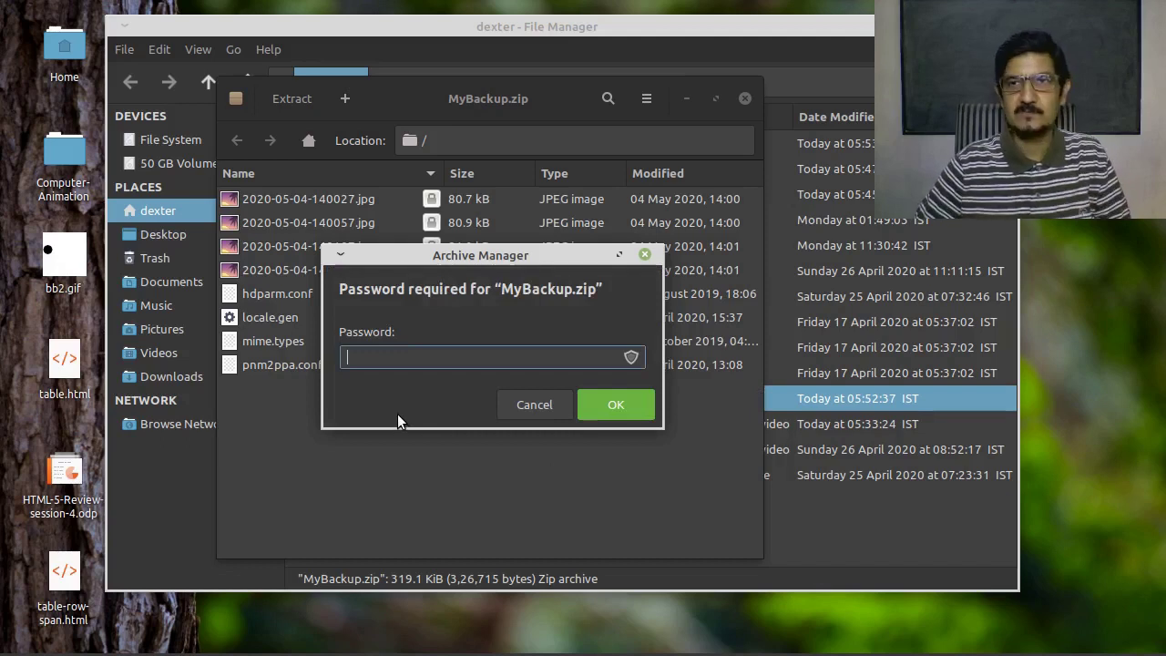
Enter the archive password, dismiss the success message, and close the MyBackup.zip window
type("*****")
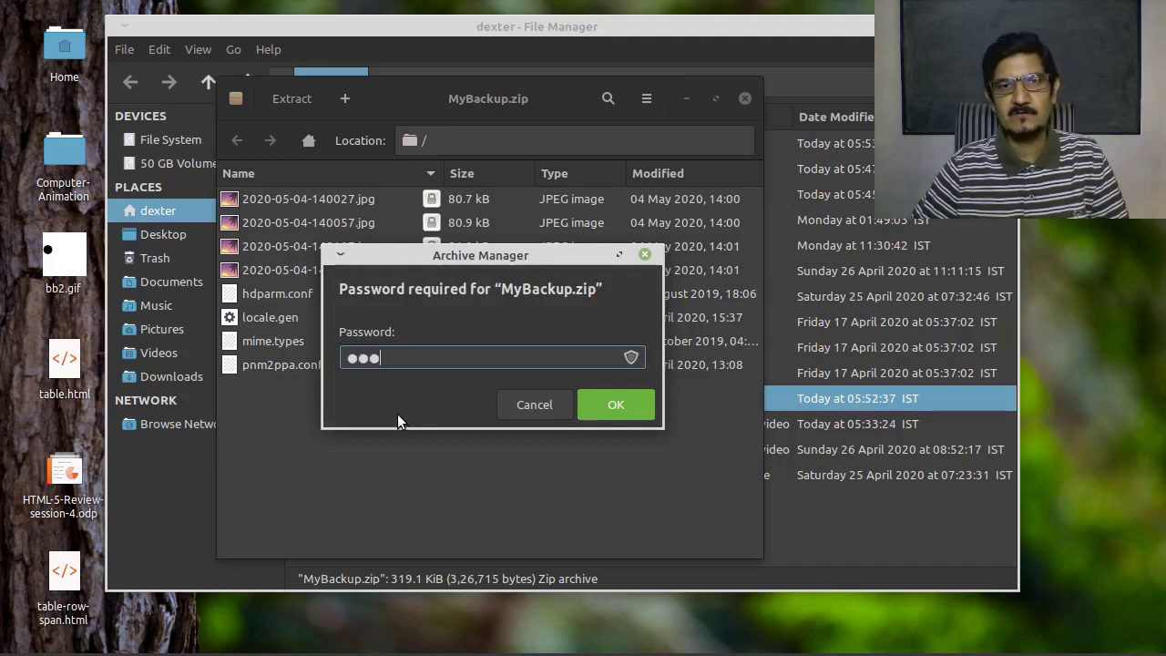
key("Return")
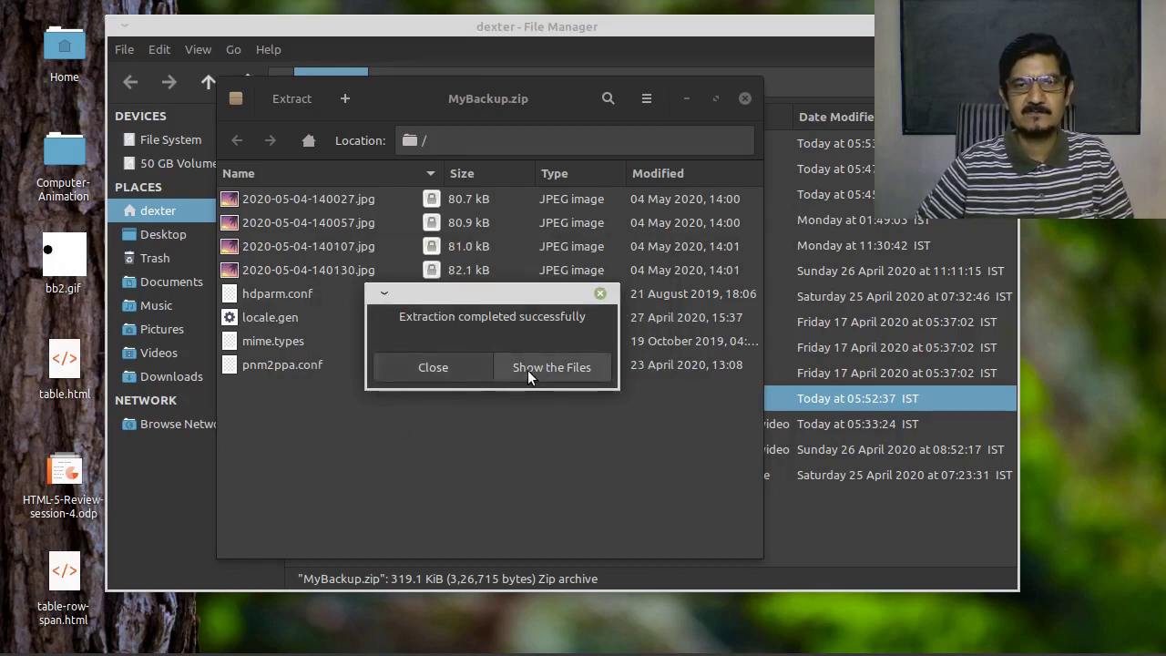
left_click(432, 367)
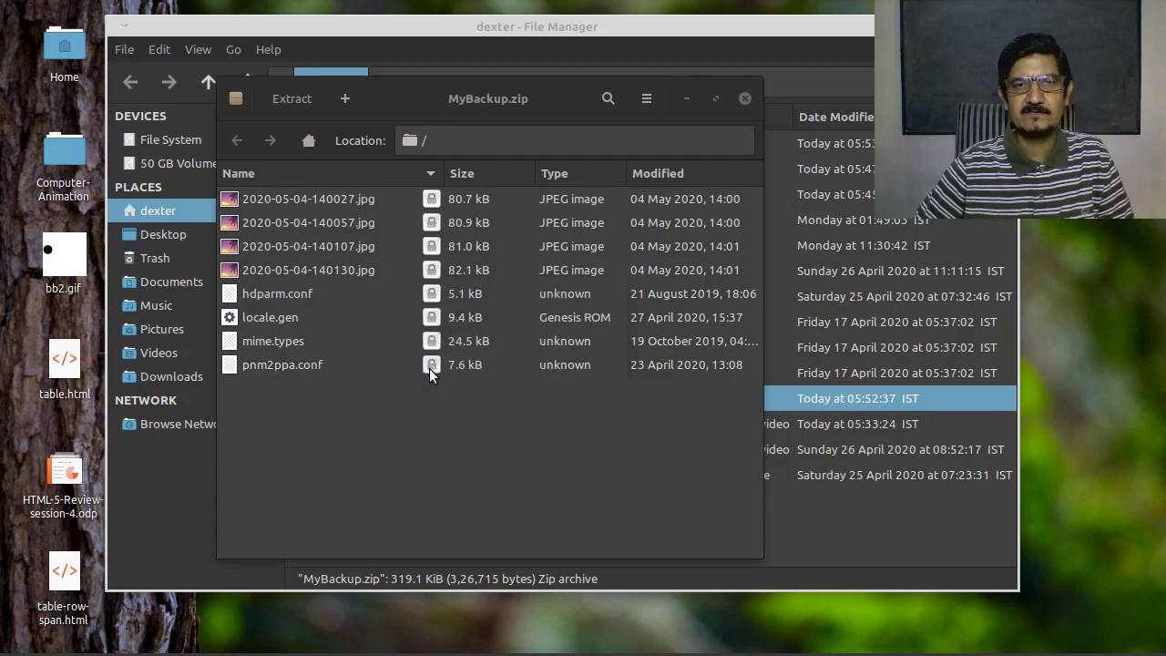
left_click(744, 98)
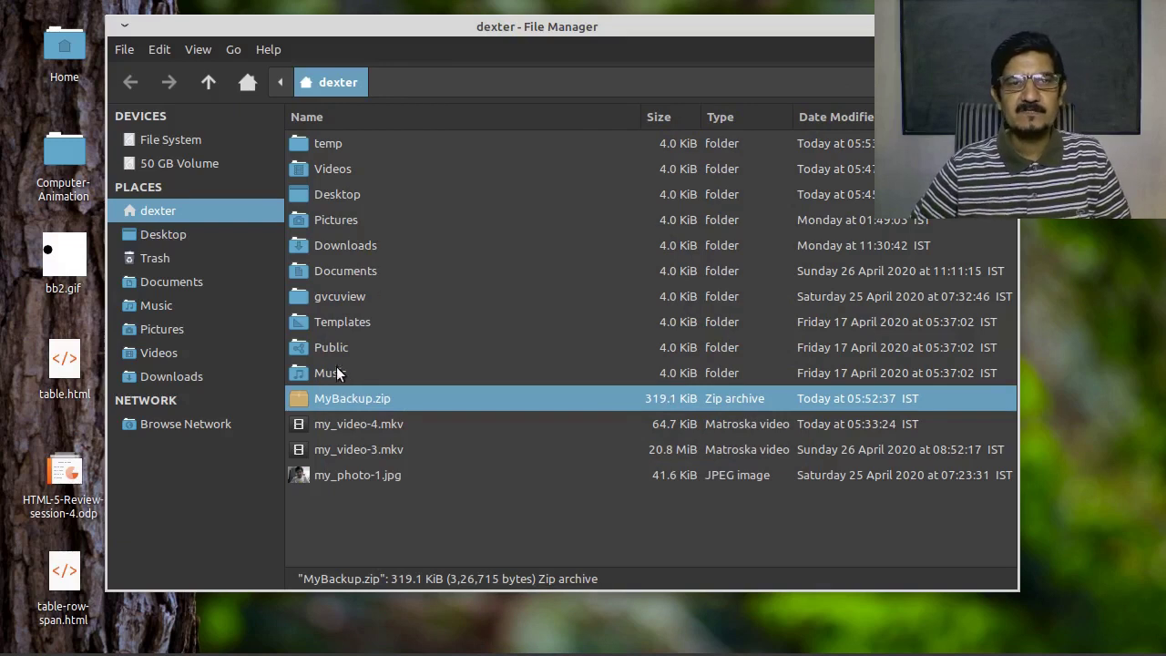
double_click(323, 142)
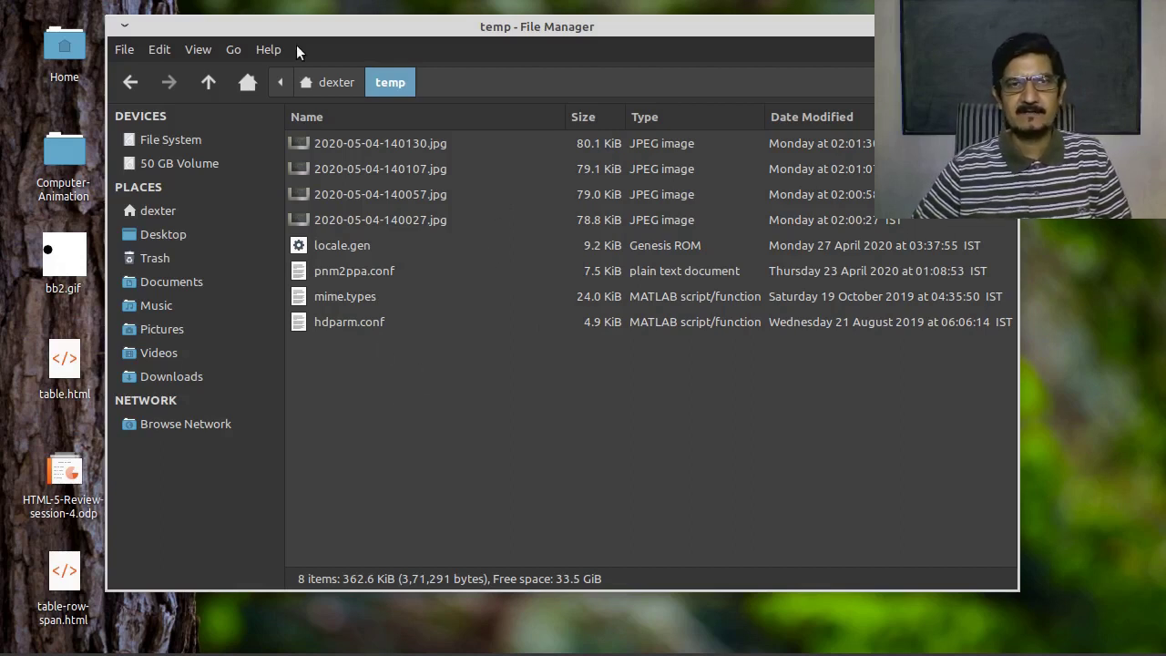
left_click(328, 83)
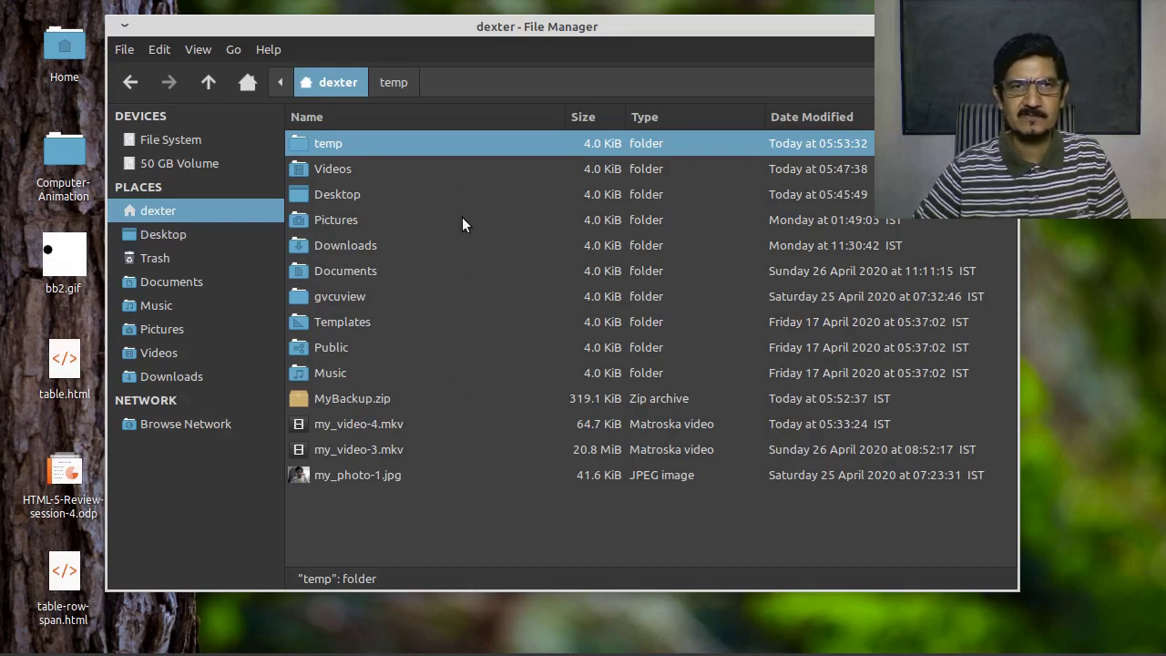
In temp, select locale.gen, pnm2ppa.conf, mime.types and hdparm.conf and show their context menu
left_click(439, 536)
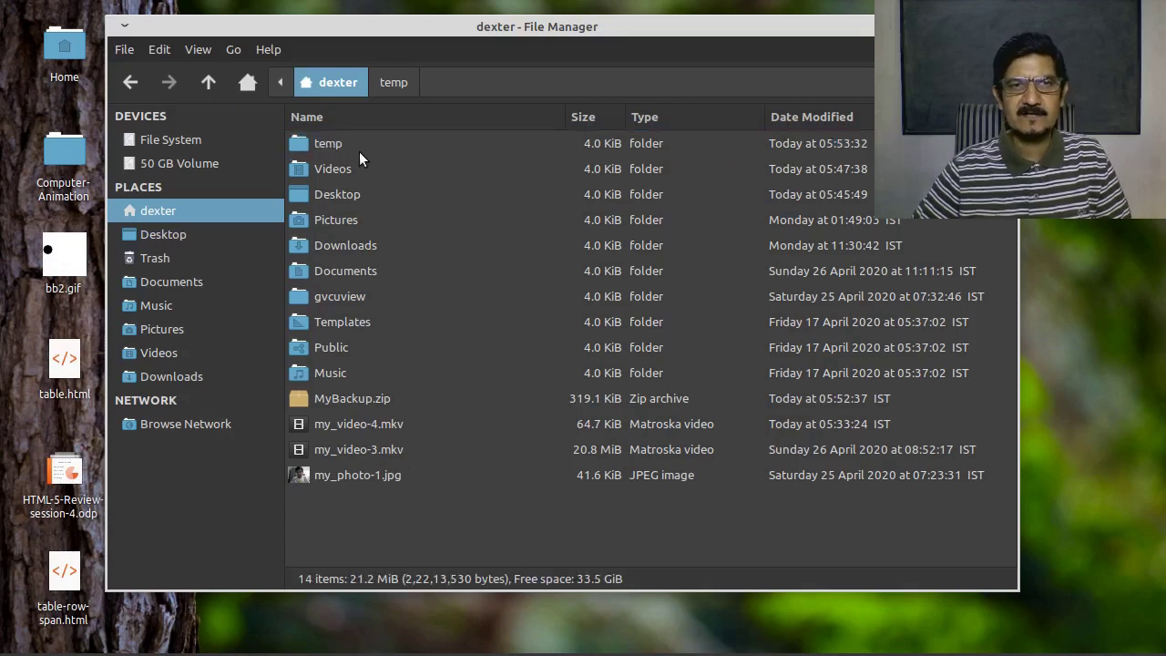
double_click(330, 144)
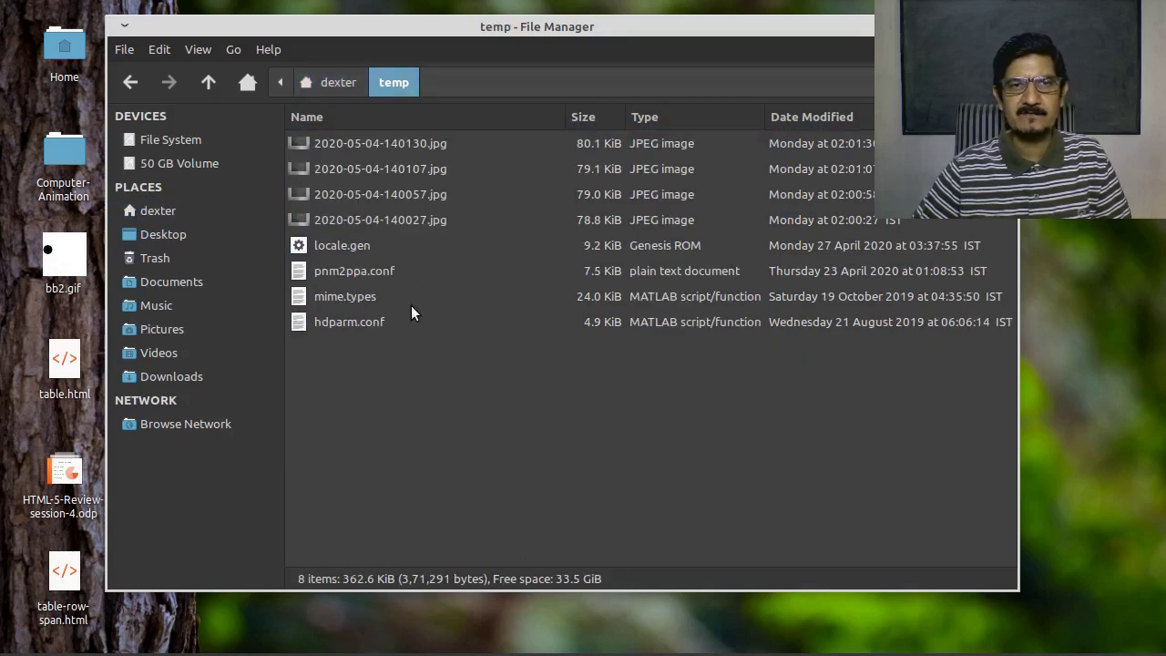
left_click(331, 245)
left_click(332, 272, "shift")
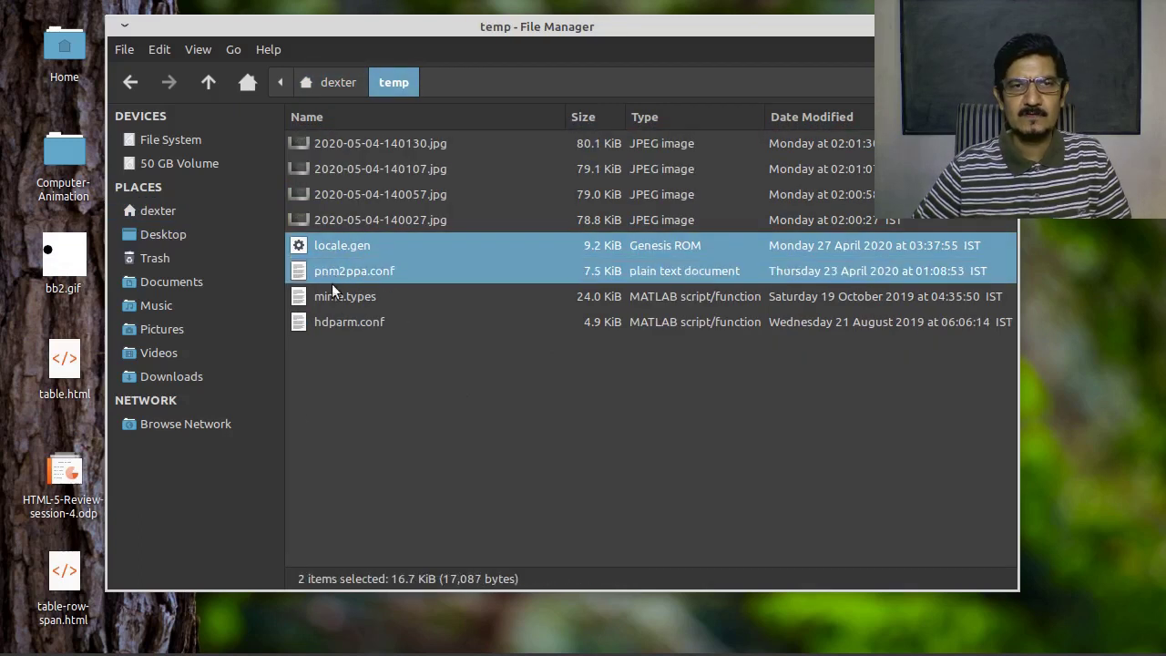
left_click(333, 296, "shift")
left_click(334, 322, "shift")
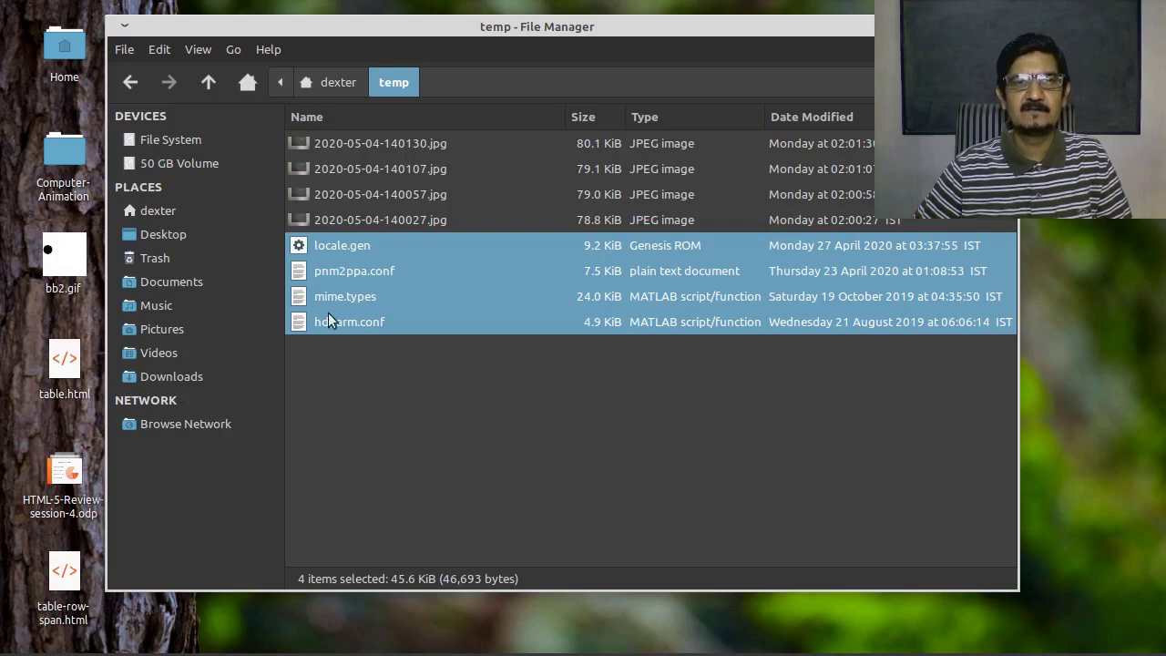
right_click(372, 287)
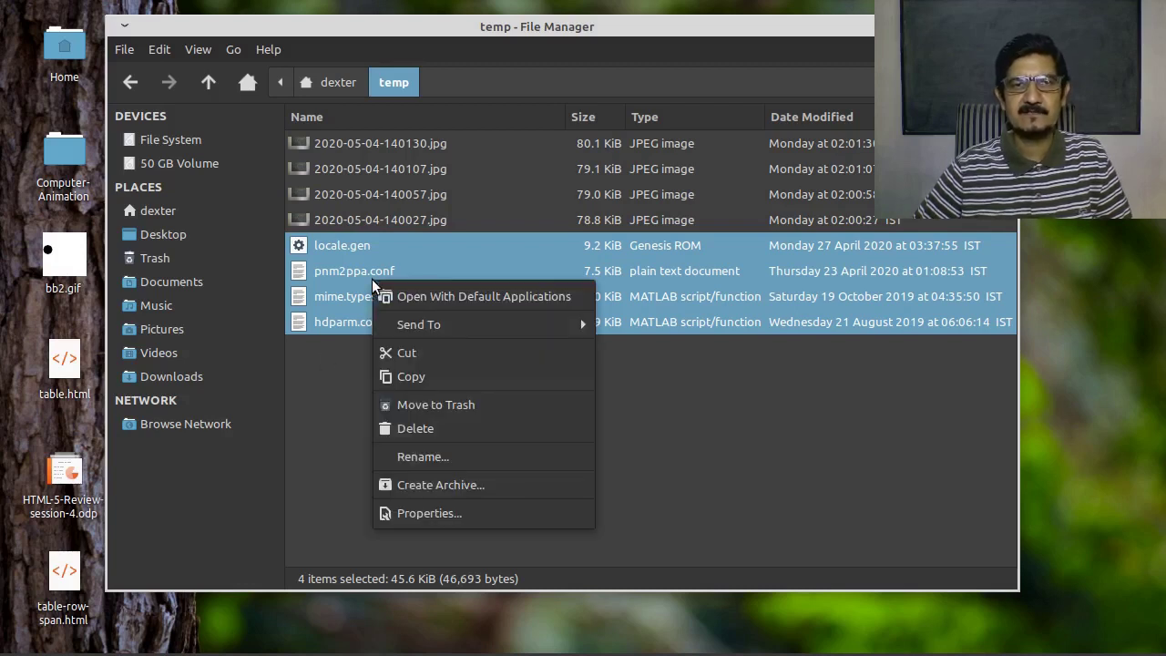
Archive the four selected config files as temp.zip, with Other Options expanded, producing a 14.2 KiB file
left_click(504, 484)
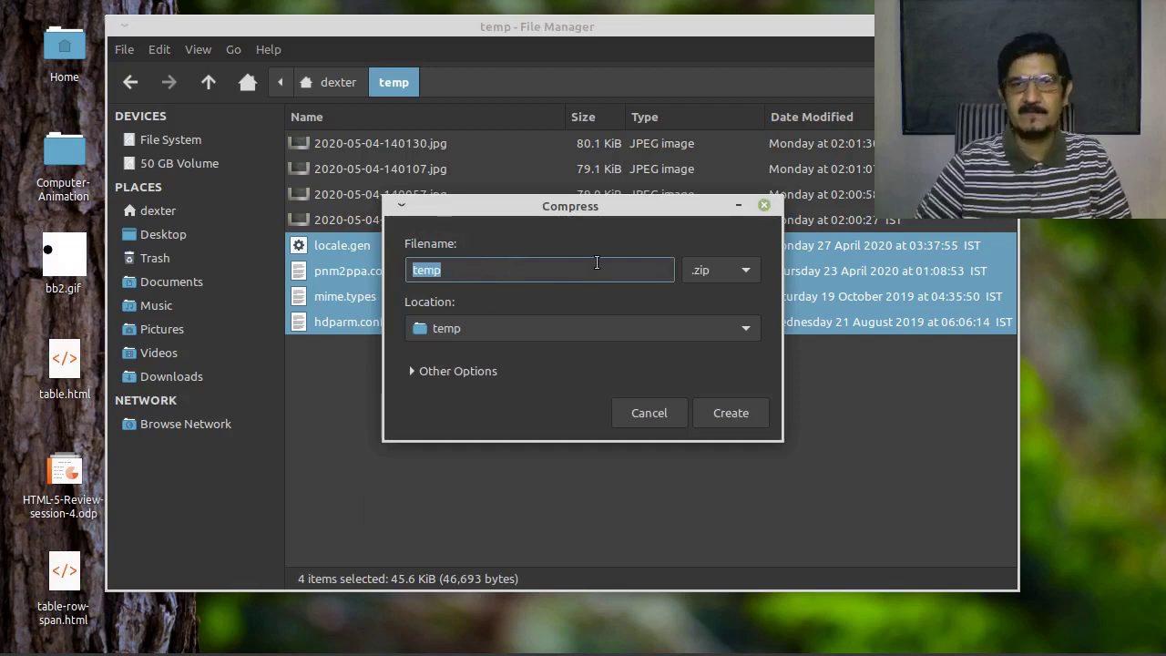
left_click(459, 373)
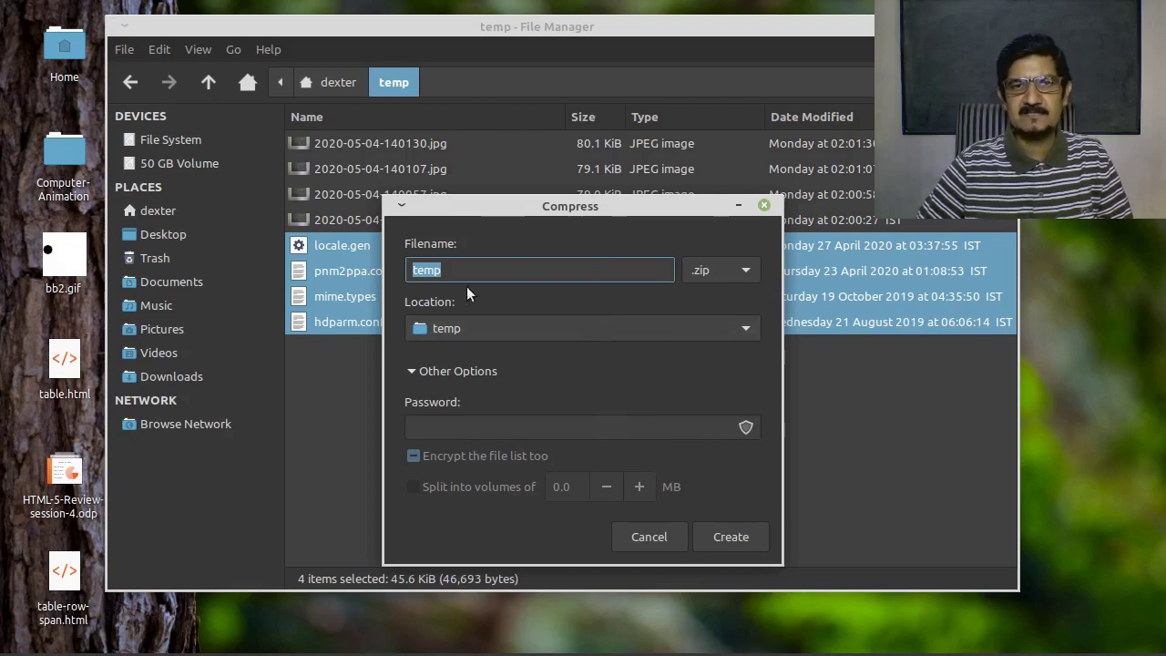
left_click(729, 534)
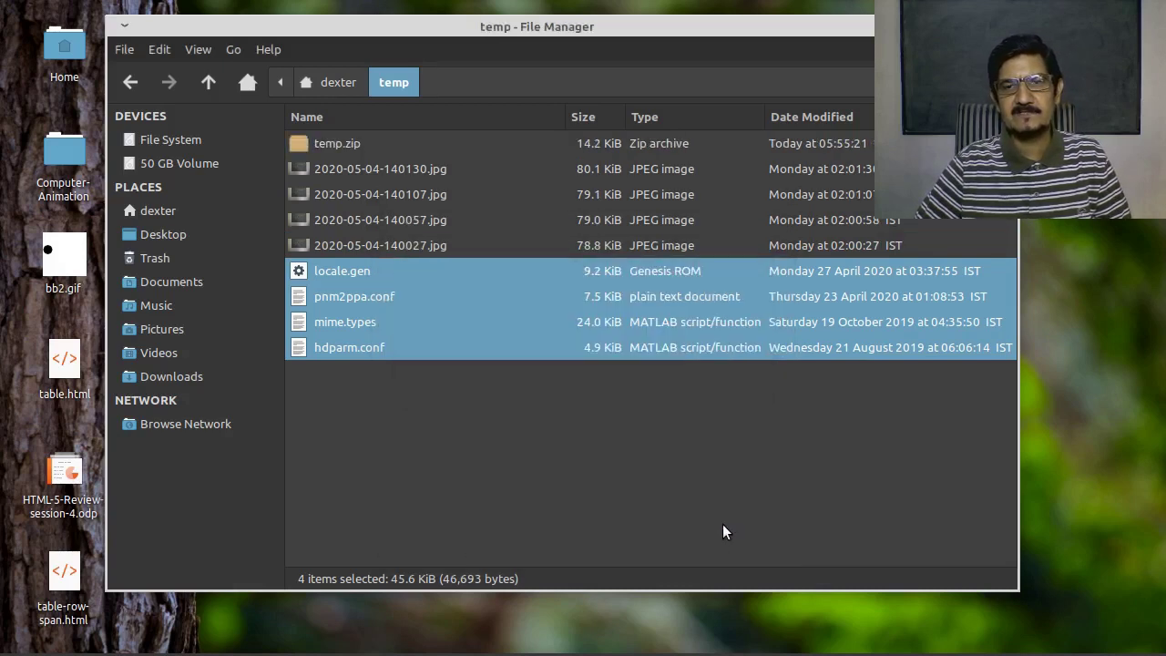
Select the new temp.zip in the temp folder and bring up its context menu
left_click(401, 142)
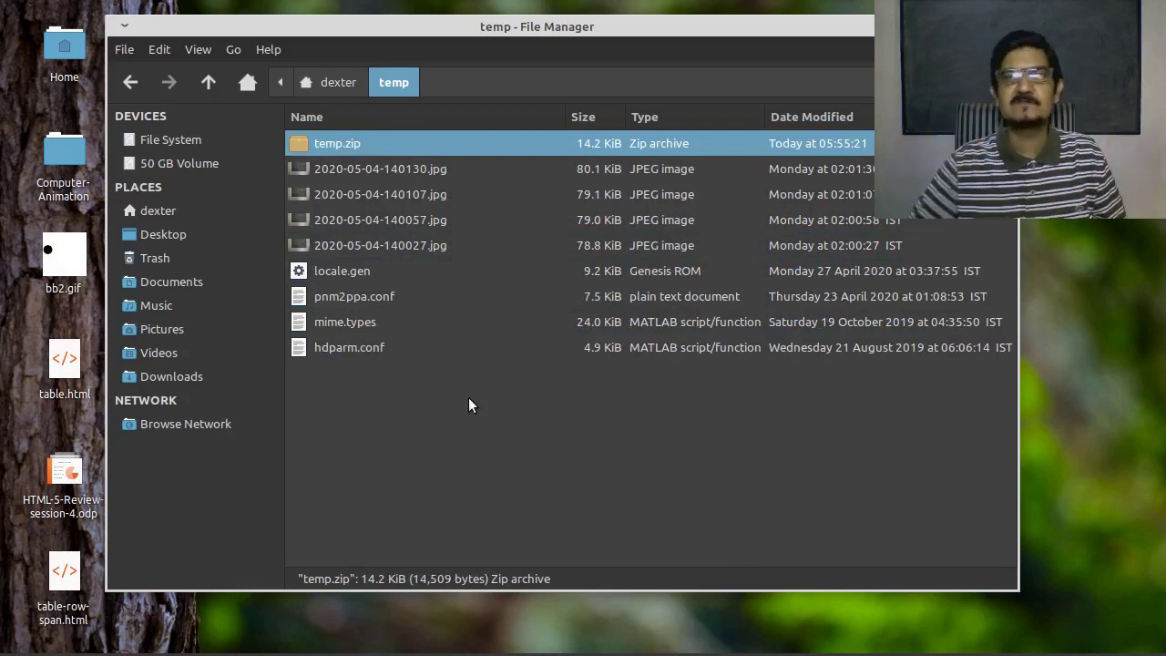
left_click(422, 461)
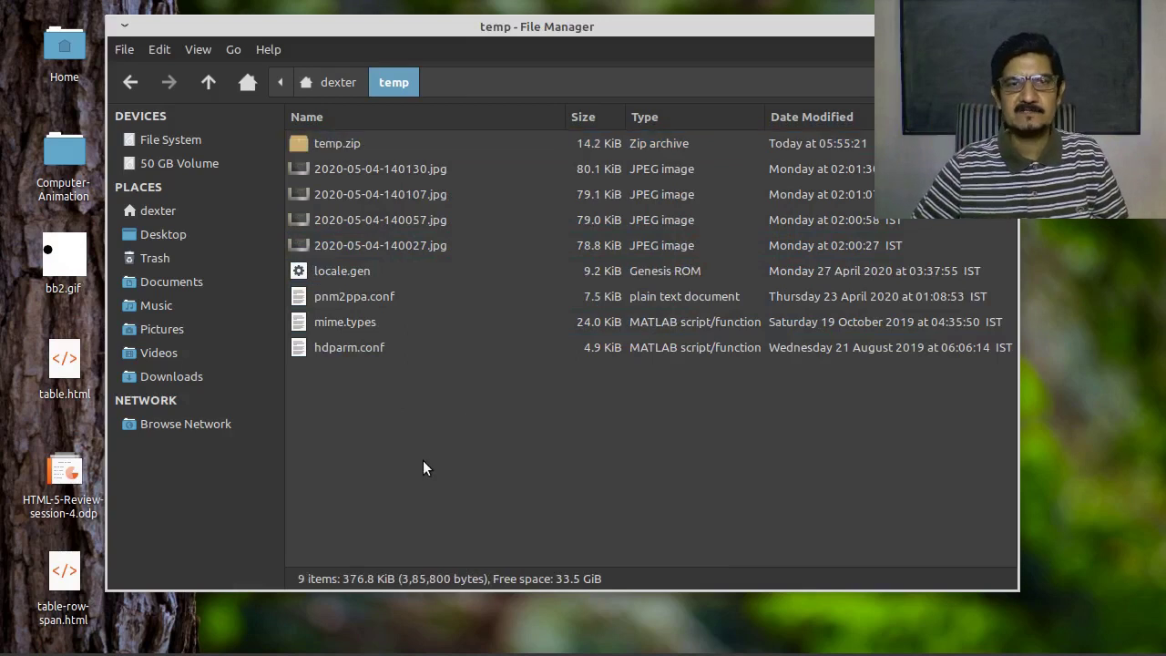
left_click(338, 143)
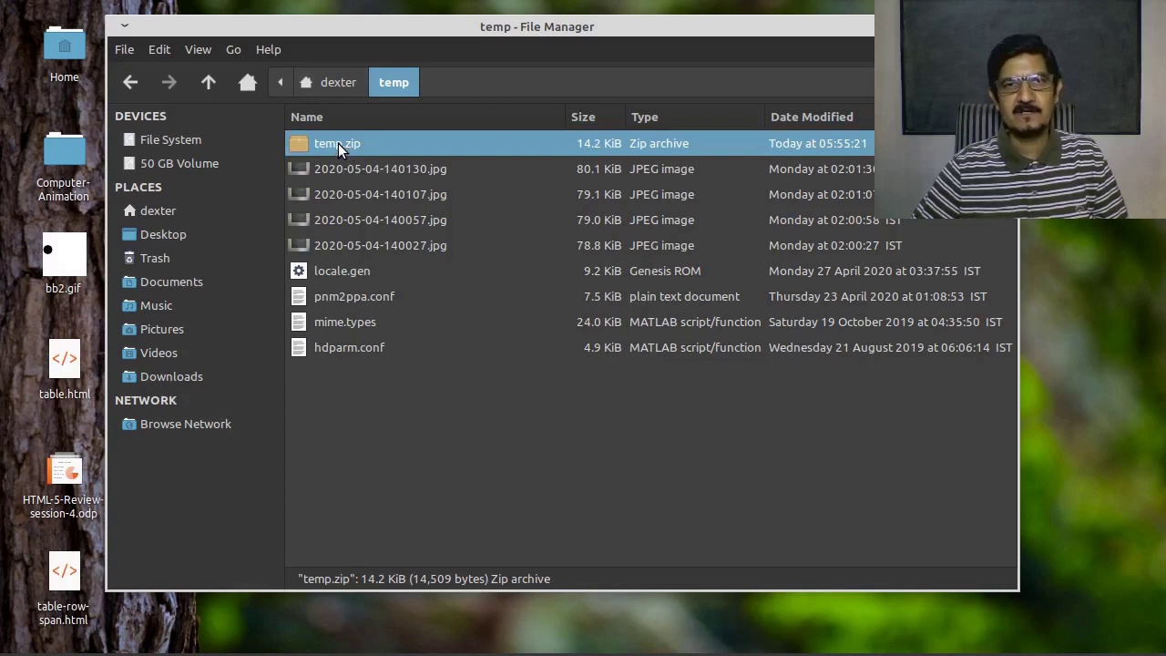
right_click(338, 143)
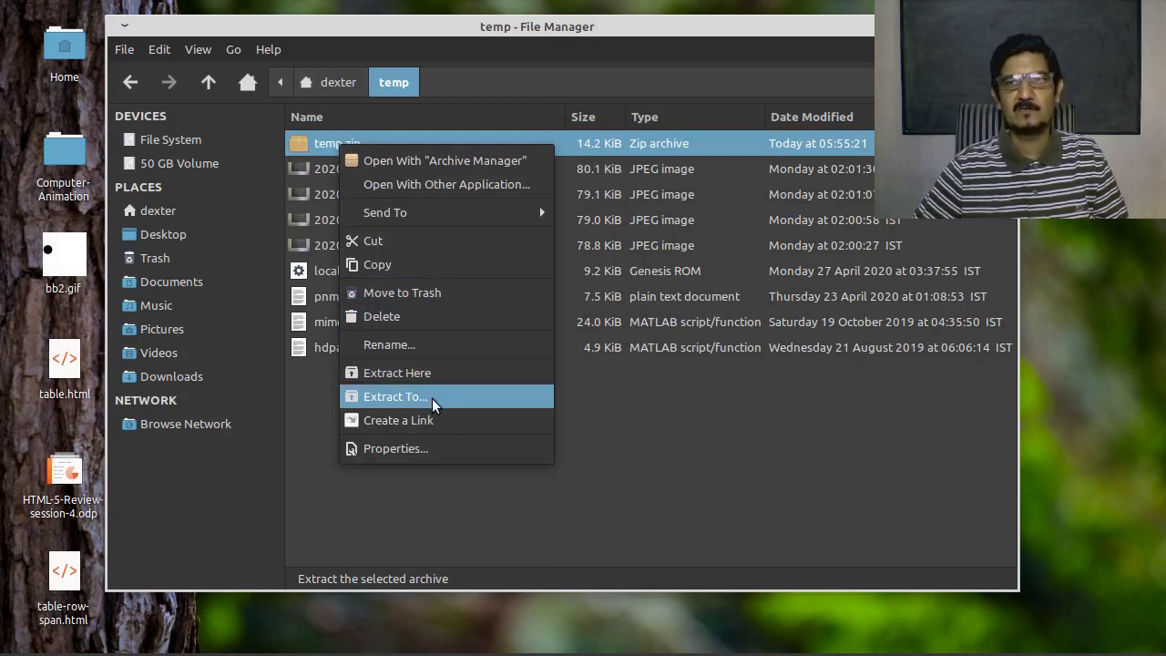
Extract temp.zip into the Templates folder of the home directory
left_click(435, 398)
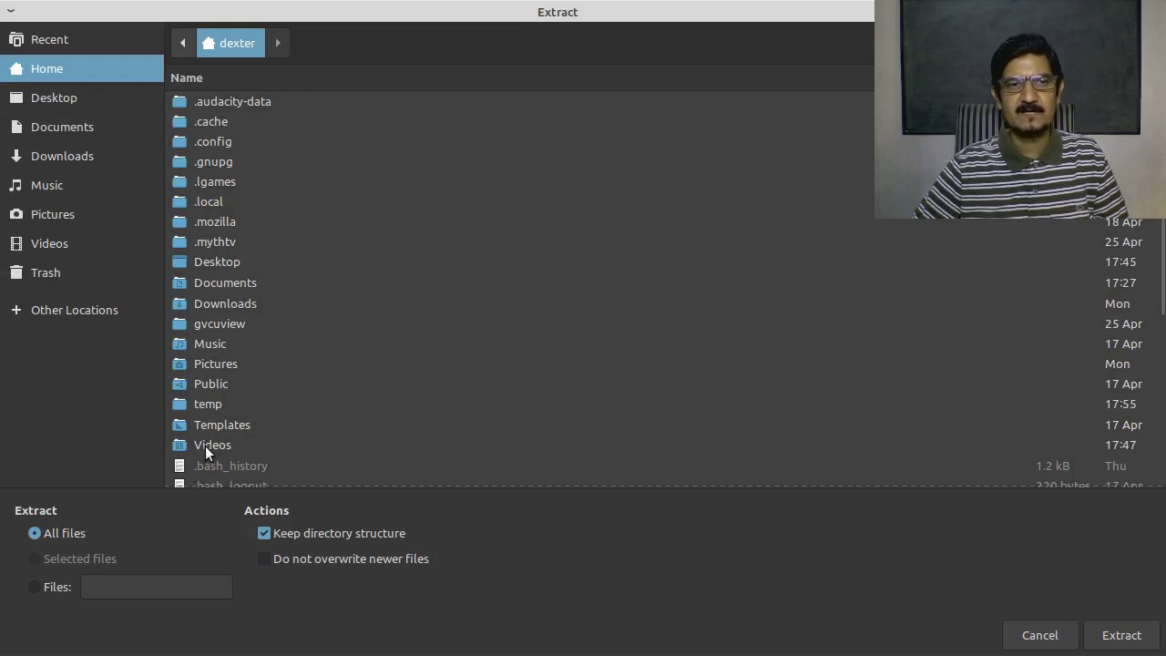
left_click(217, 423)
double_click(216, 421)
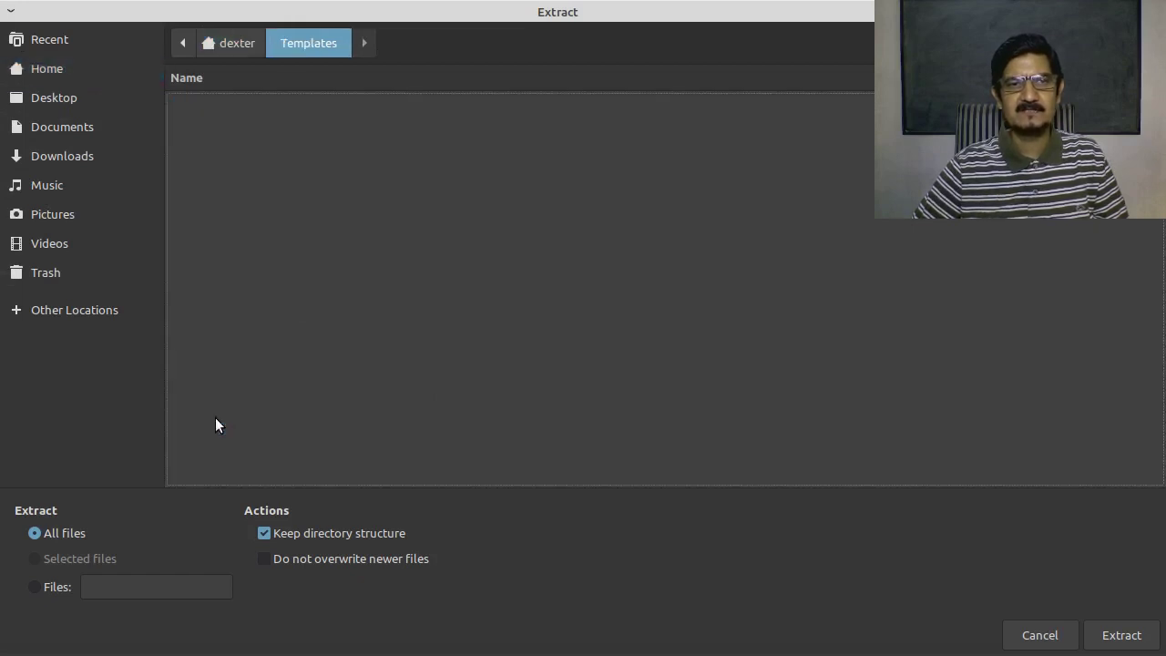
left_click(1121, 635)
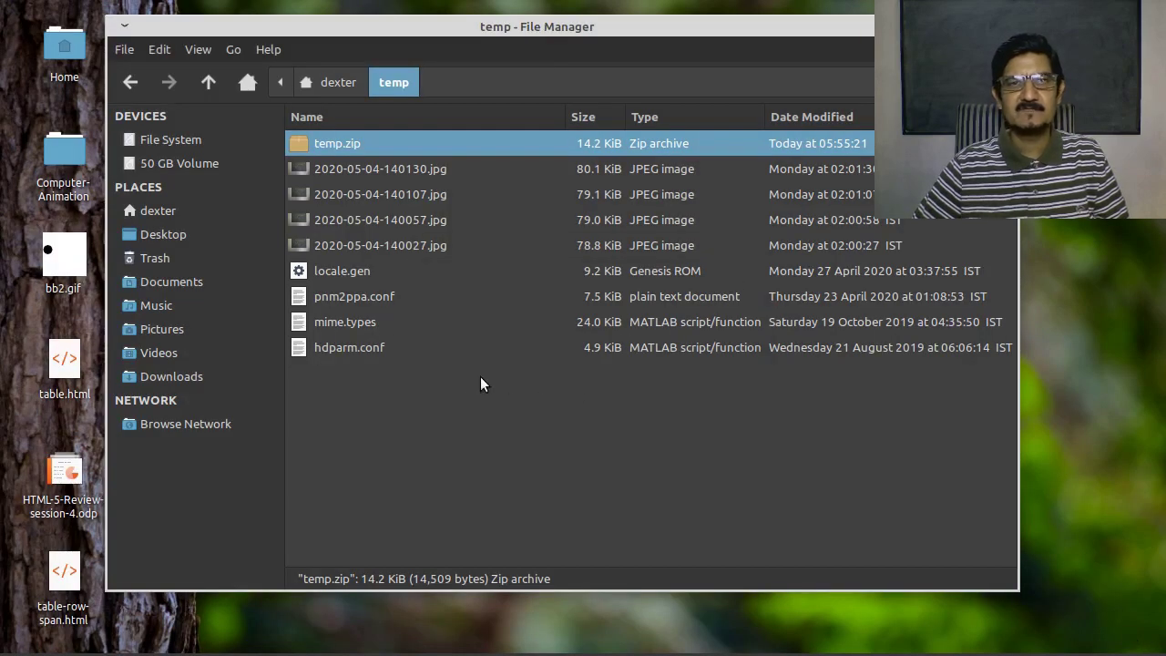
Return home and open Templates to see locale.gen, pnm2ppa.conf, mime.types and hdparm.conf
left_click(339, 84)
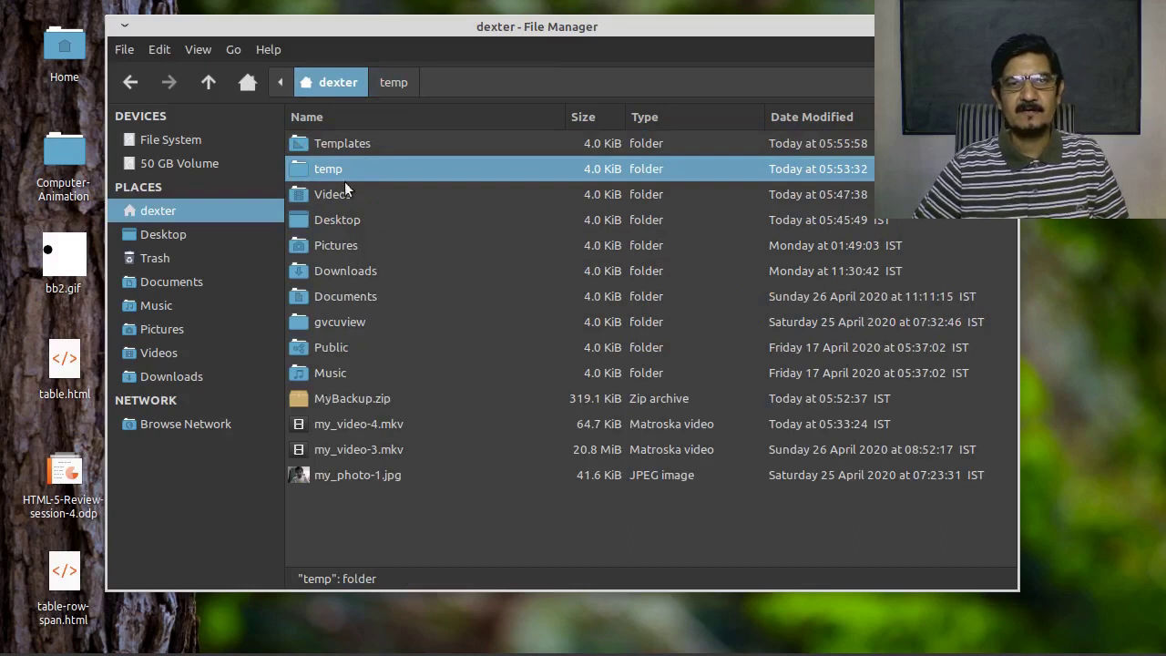
double_click(346, 143)
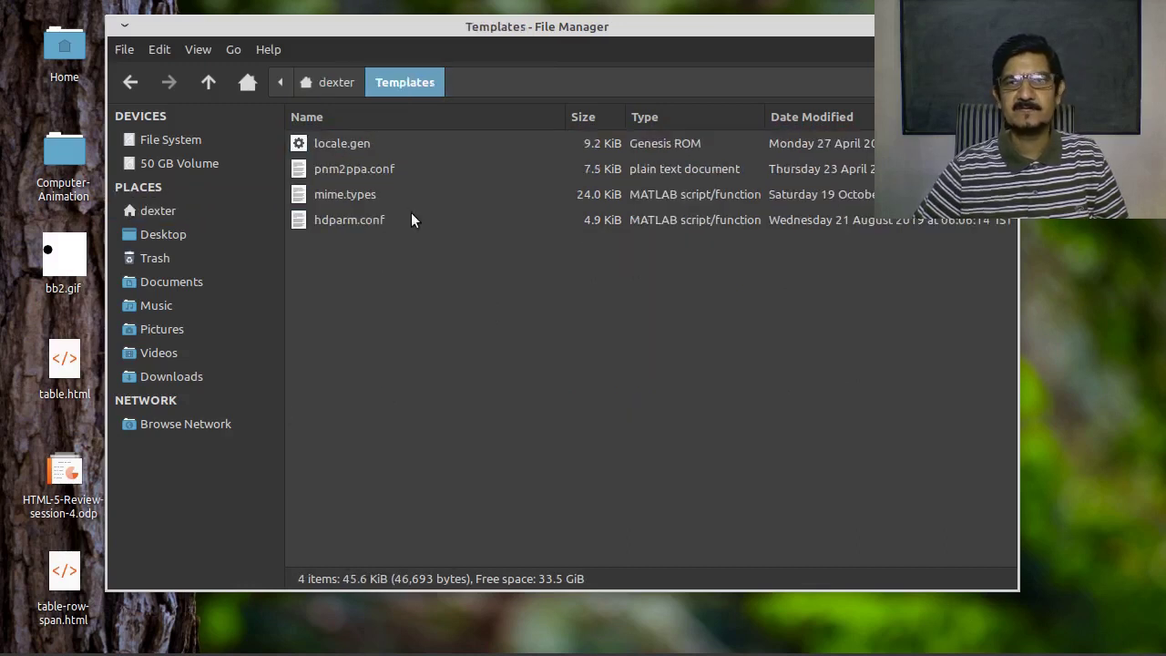